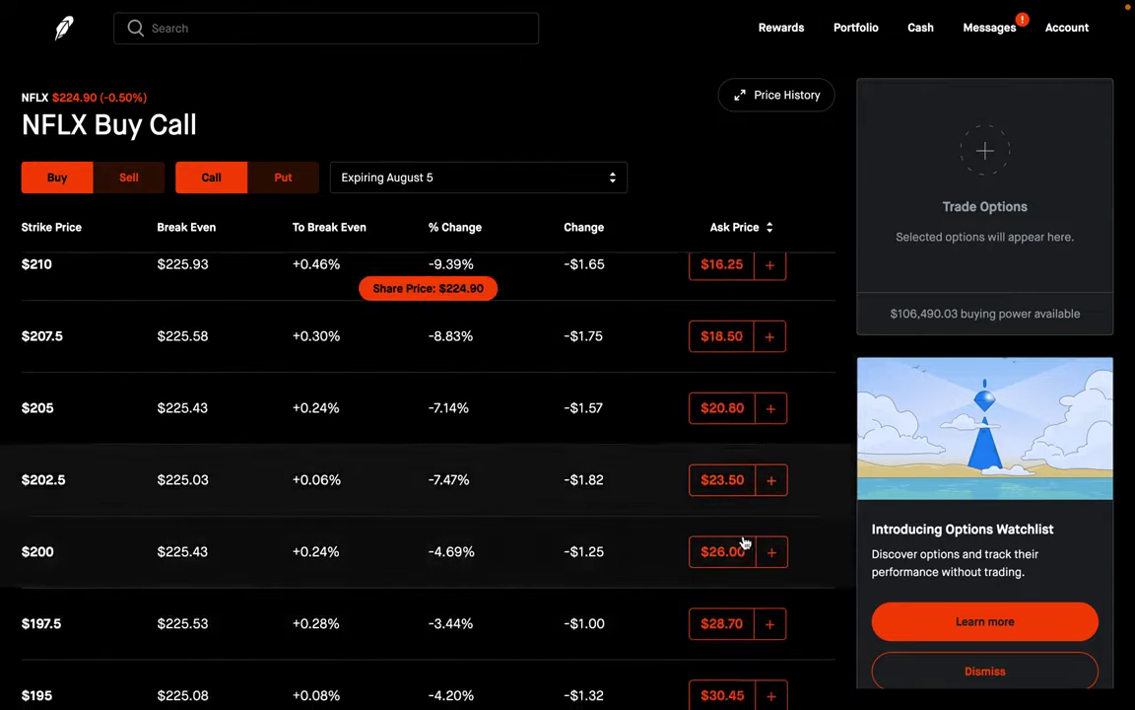
Examine the option details and Greeks of the NFLX $225 call expiring August 5, and collapse them
{"action": "scroll", "coordinate": [664, 470], "scroll_direction": "up", "scroll_amount": 3}
{"action": "scroll", "coordinate": [665, 470], "scroll_direction": "up", "scroll_amount": 3}
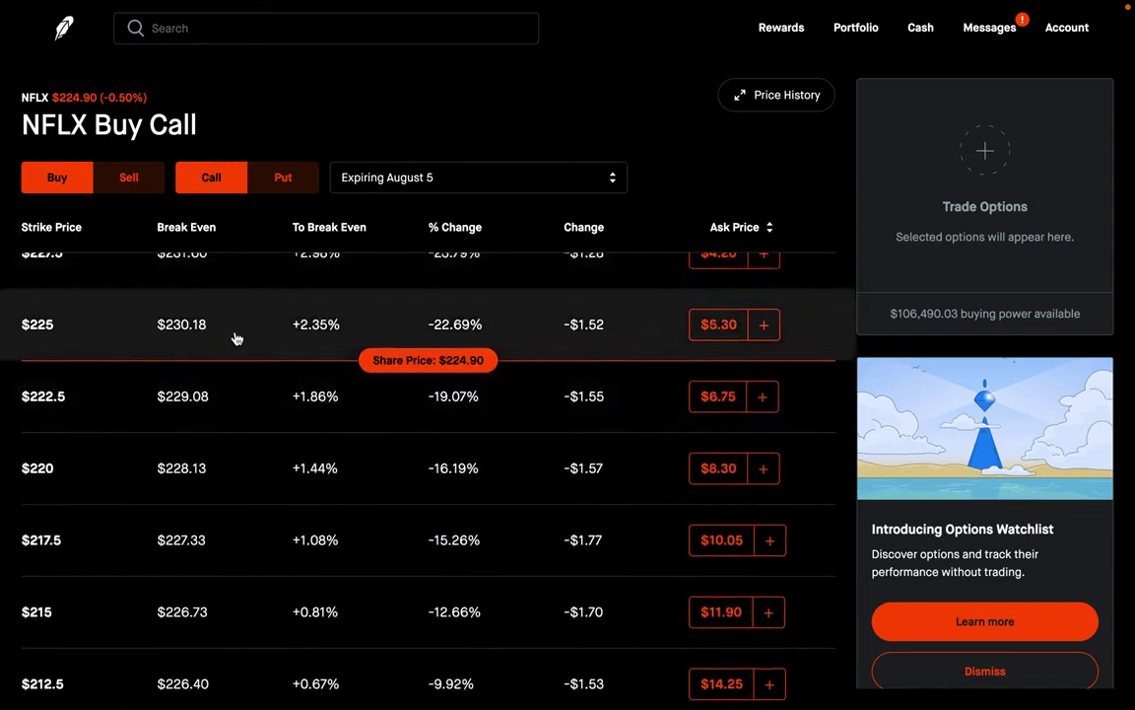
{"action": "left_click", "coordinate": [237, 334]}
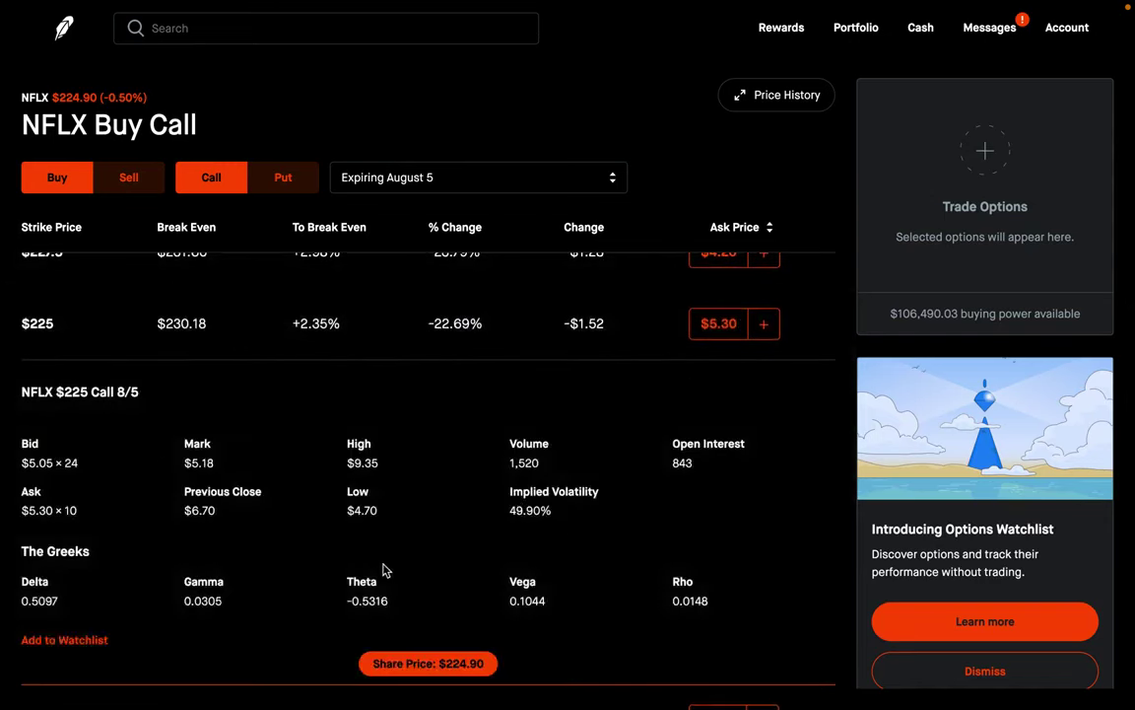
{"action": "left_click", "coordinate": [358, 342]}
Examine the details and Greeks of the far out-of-the-money NFLX $247.5 call expiring August 5, and collapse them
{"action": "scroll", "coordinate": [359, 343], "scroll_direction": "up", "scroll_amount": 2}
{"action": "scroll", "coordinate": [358, 342], "scroll_direction": "up", "scroll_amount": 5}
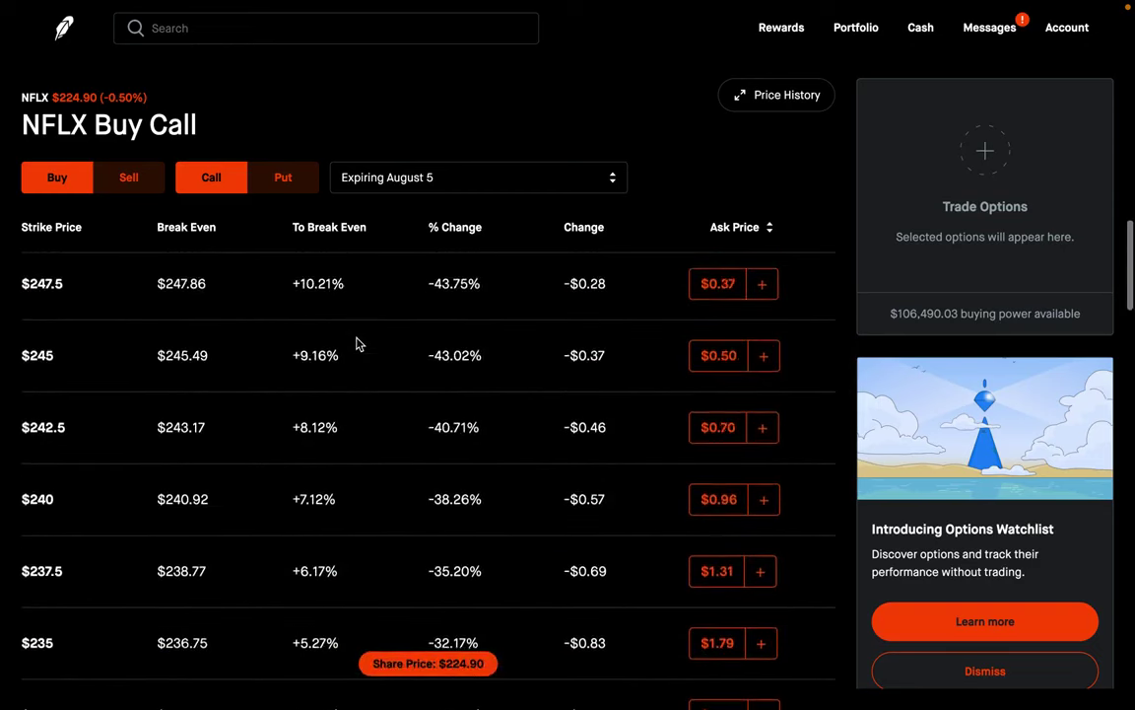
{"action": "left_click", "coordinate": [400, 325]}
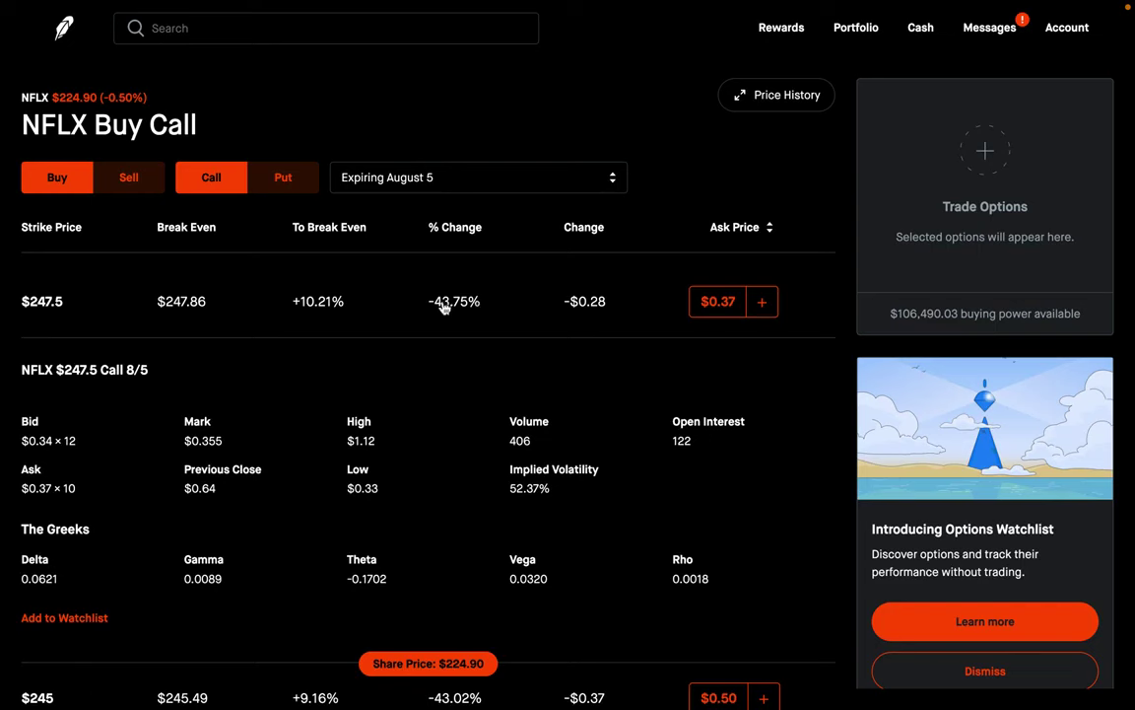
{"action": "left_click", "coordinate": [367, 318]}
Examine the details and Greeks of the in-the-money NFLX $210 call expiring August 5, and collapse them
{"action": "scroll", "coordinate": [404, 486], "scroll_direction": "down", "scroll_amount": 10}
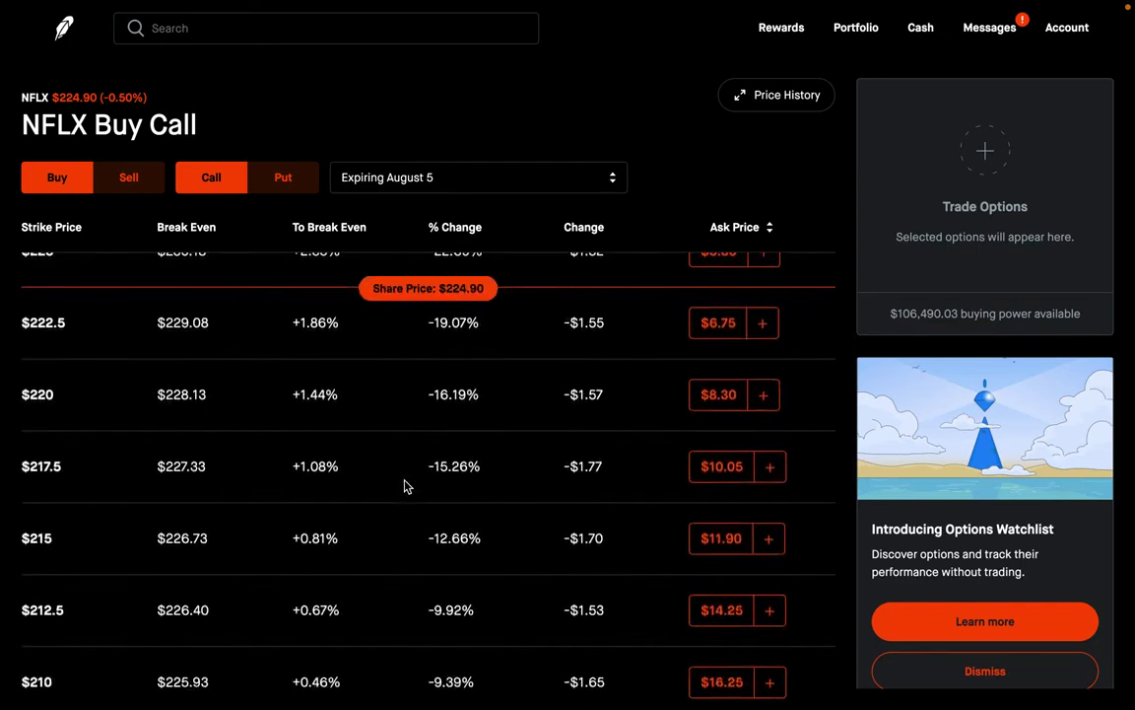
{"action": "scroll", "coordinate": [404, 486], "scroll_direction": "down", "scroll_amount": 3}
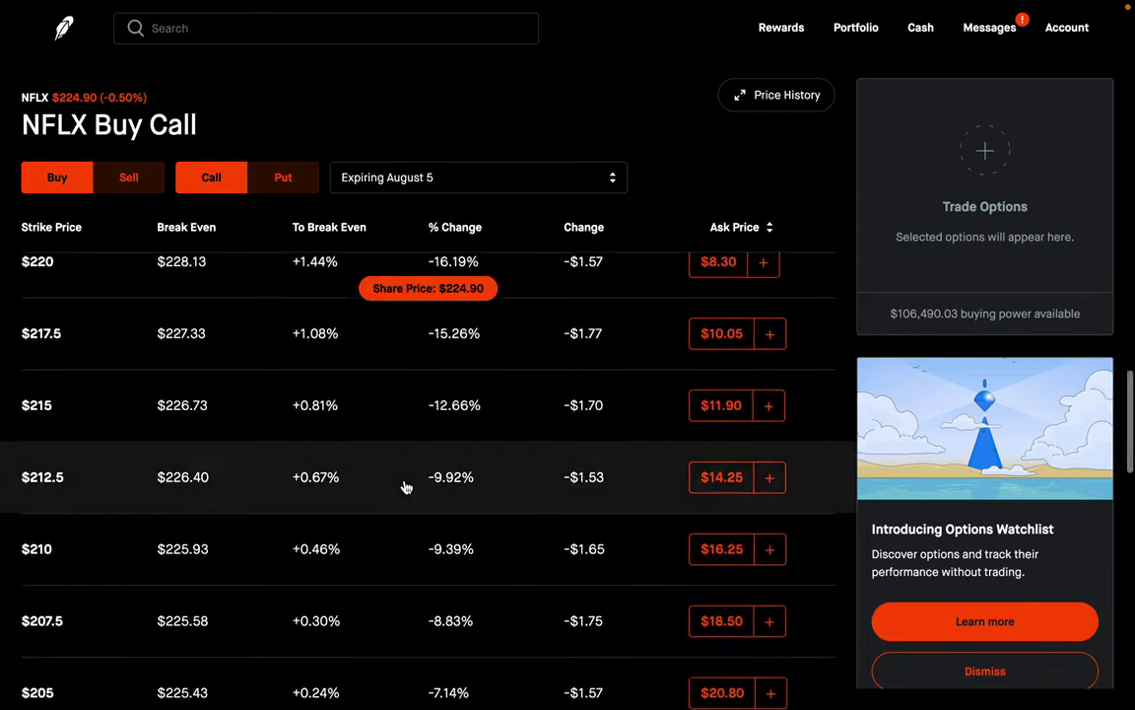
{"action": "scroll", "coordinate": [404, 486], "scroll_direction": "down", "scroll_amount": 2}
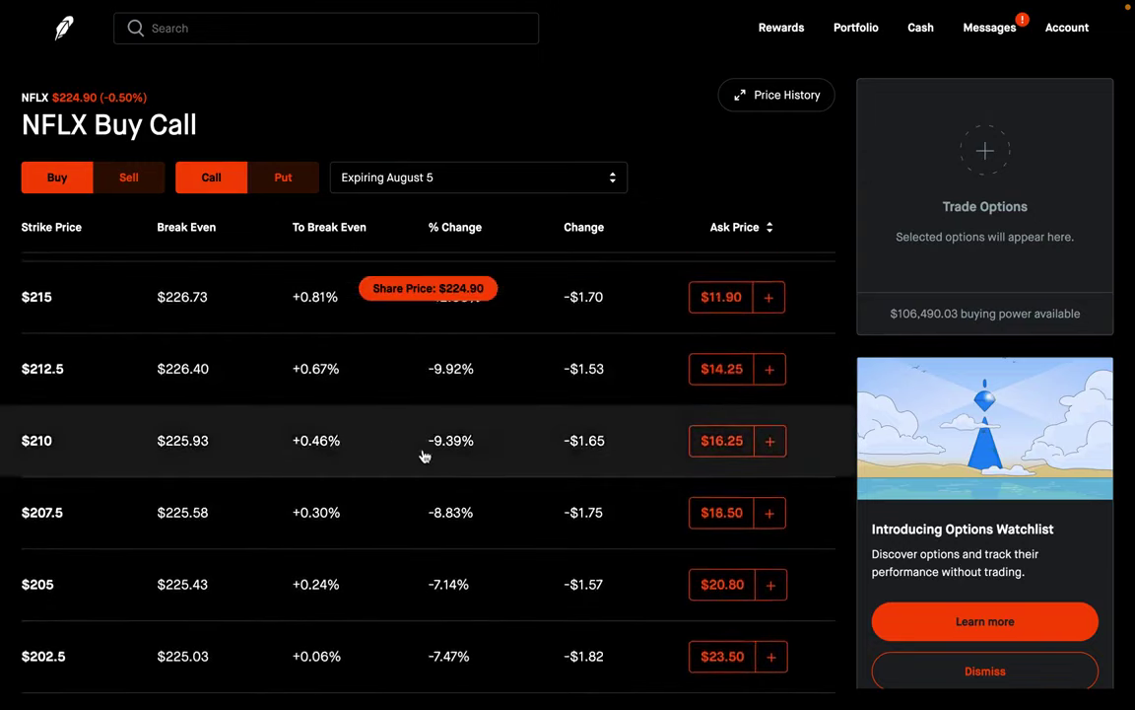
{"action": "left_click", "coordinate": [294, 440]}
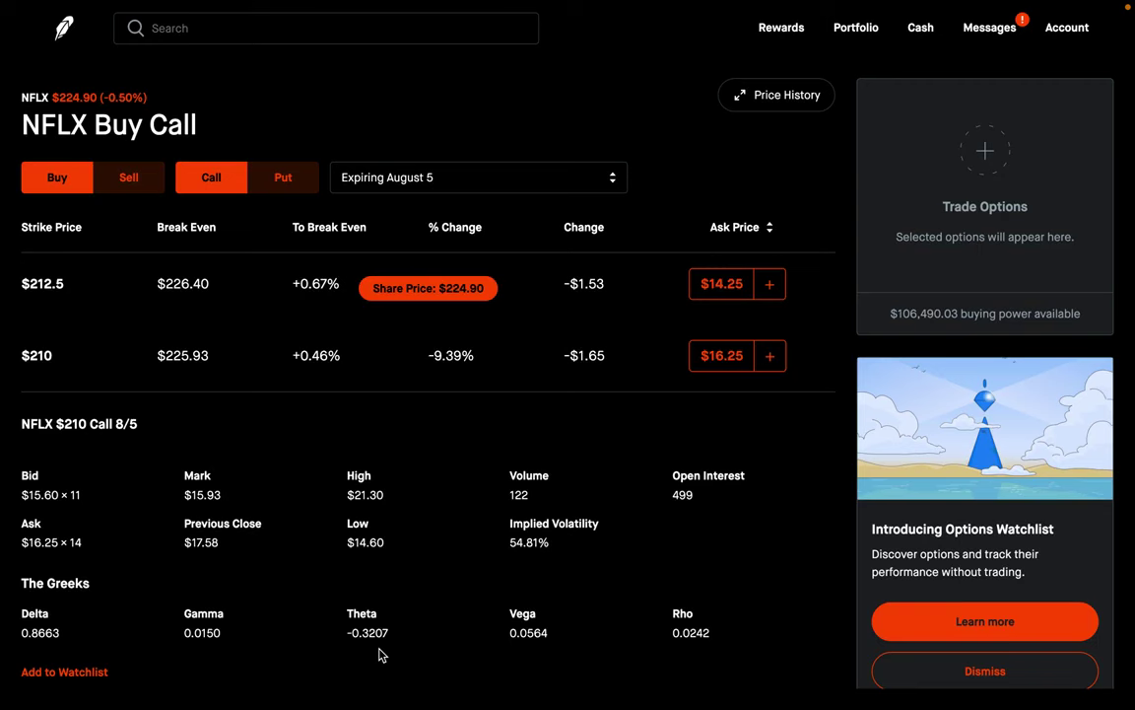
{"action": "left_click", "coordinate": [317, 380]}
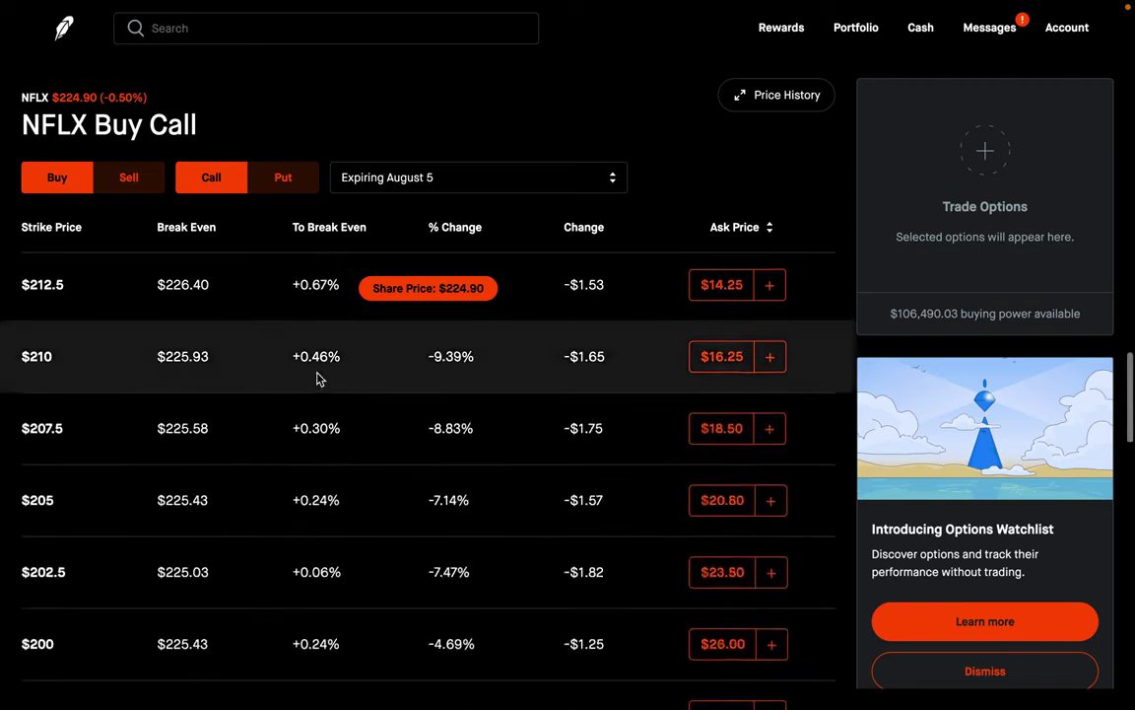
Return to the at-the-money $225 call expiring August 5 to check its theta, and collapse its details
{"action": "scroll", "coordinate": [317, 379], "scroll_direction": "up", "scroll_amount": 5}
{"action": "left_click", "coordinate": [212, 418]}
{"action": "scroll", "coordinate": [428, 458], "scroll_direction": "down", "scroll_amount": 3}
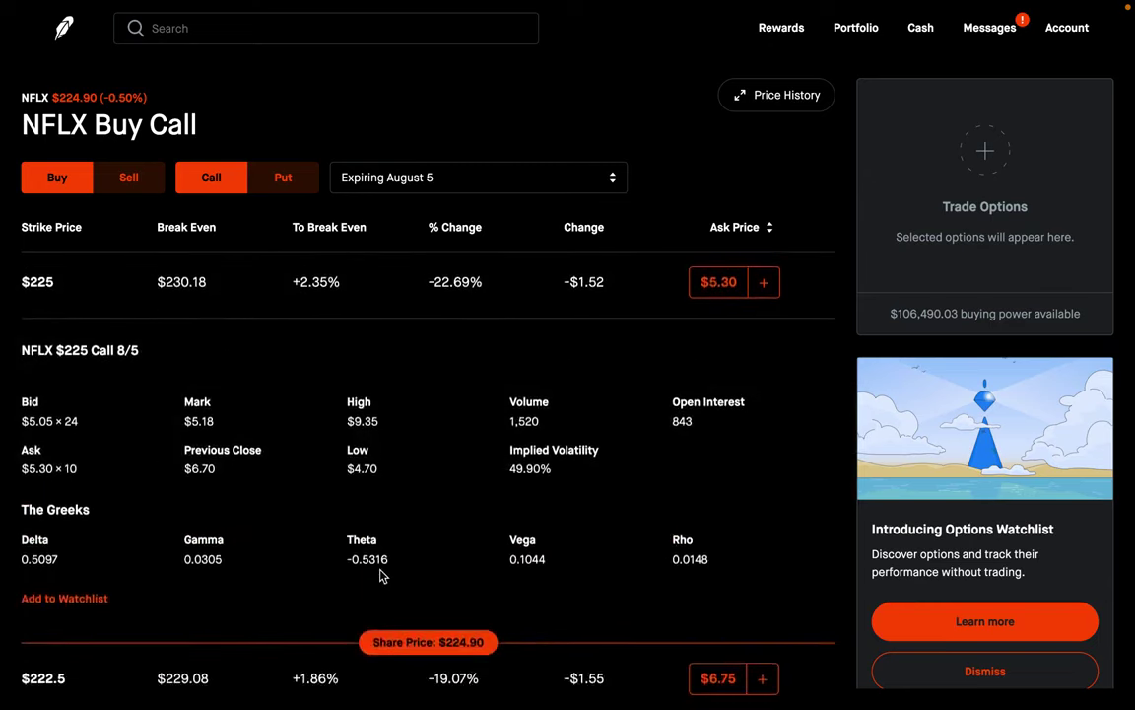
{"action": "left_click", "coordinate": [361, 284]}
Examine the price and Greeks of the deep in-the-money $190 call expiring August 5, and collapse its details
{"action": "scroll", "coordinate": [497, 434], "scroll_direction": "down", "scroll_amount": 10}
{"action": "scroll", "coordinate": [494, 435], "scroll_direction": "down", "scroll_amount": 3}
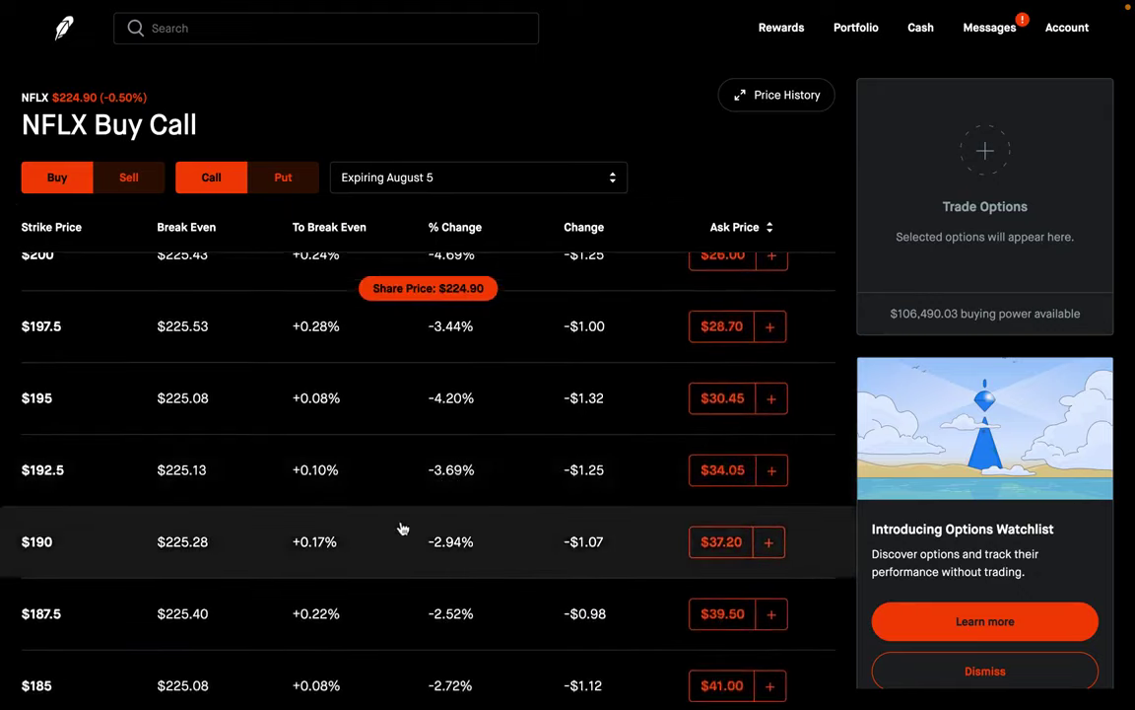
{"action": "left_click", "coordinate": [240, 534]}
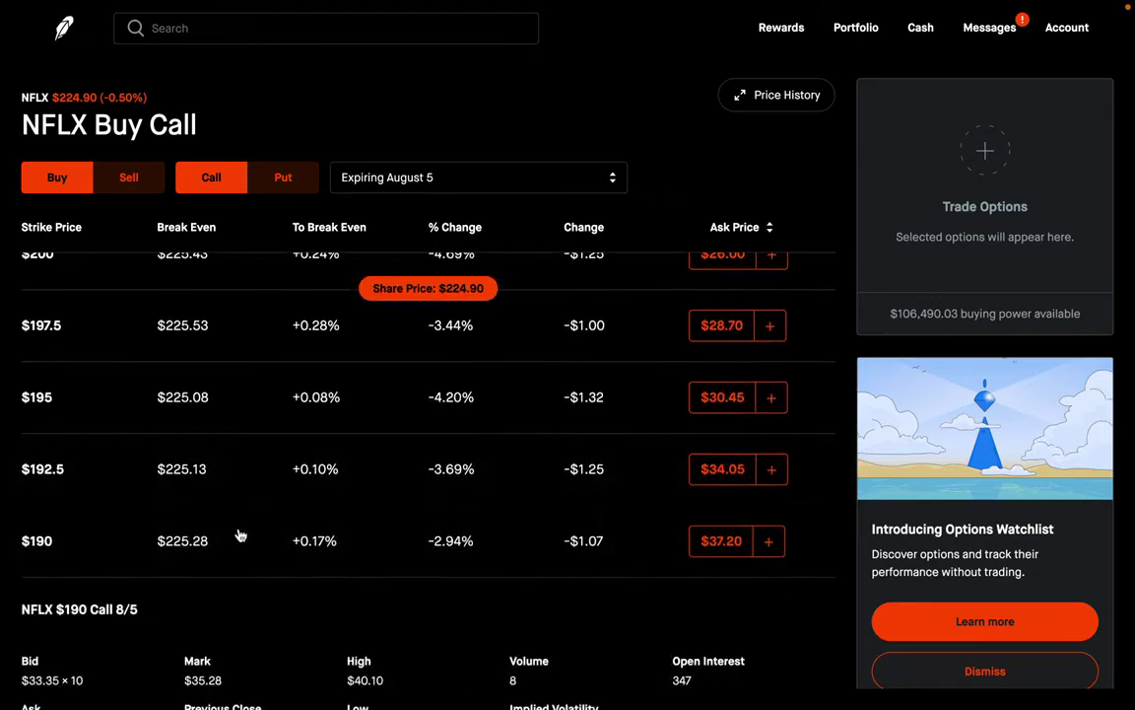
{"action": "scroll", "coordinate": [241, 532], "scroll_direction": "down", "scroll_amount": 4}
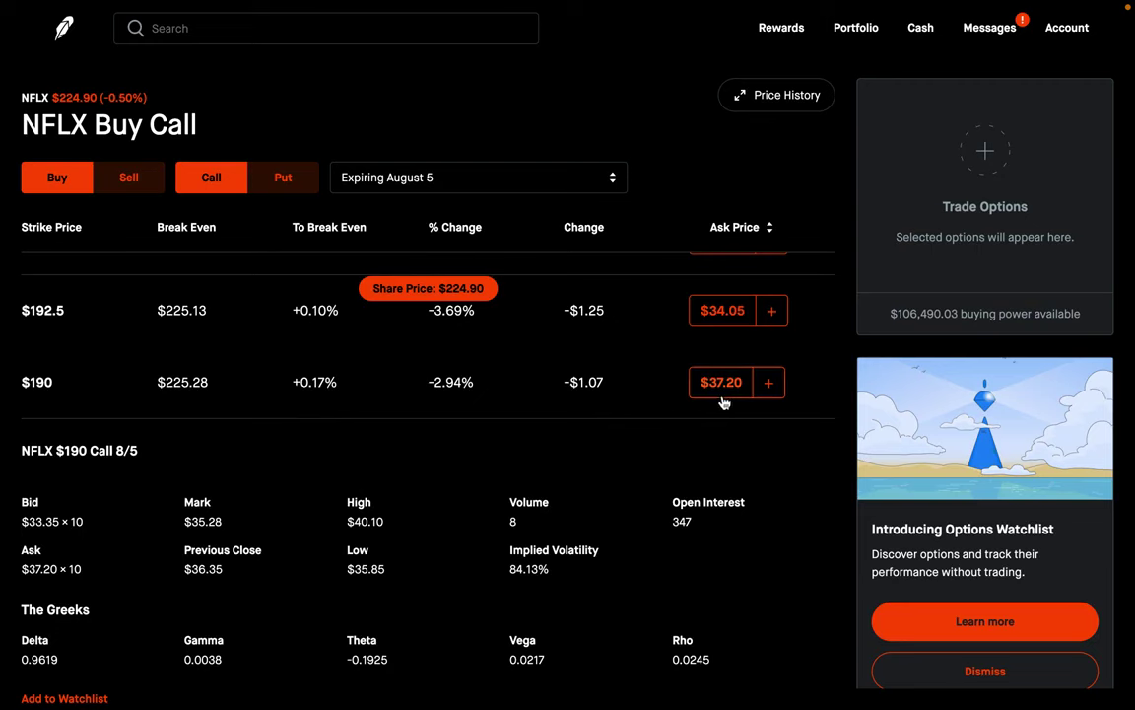
{"action": "left_click", "coordinate": [617, 392]}
Examine the details and theta of the $212.5 call expiring August 5, and collapse them
{"action": "scroll", "coordinate": [619, 392], "scroll_direction": "up", "scroll_amount": 5}
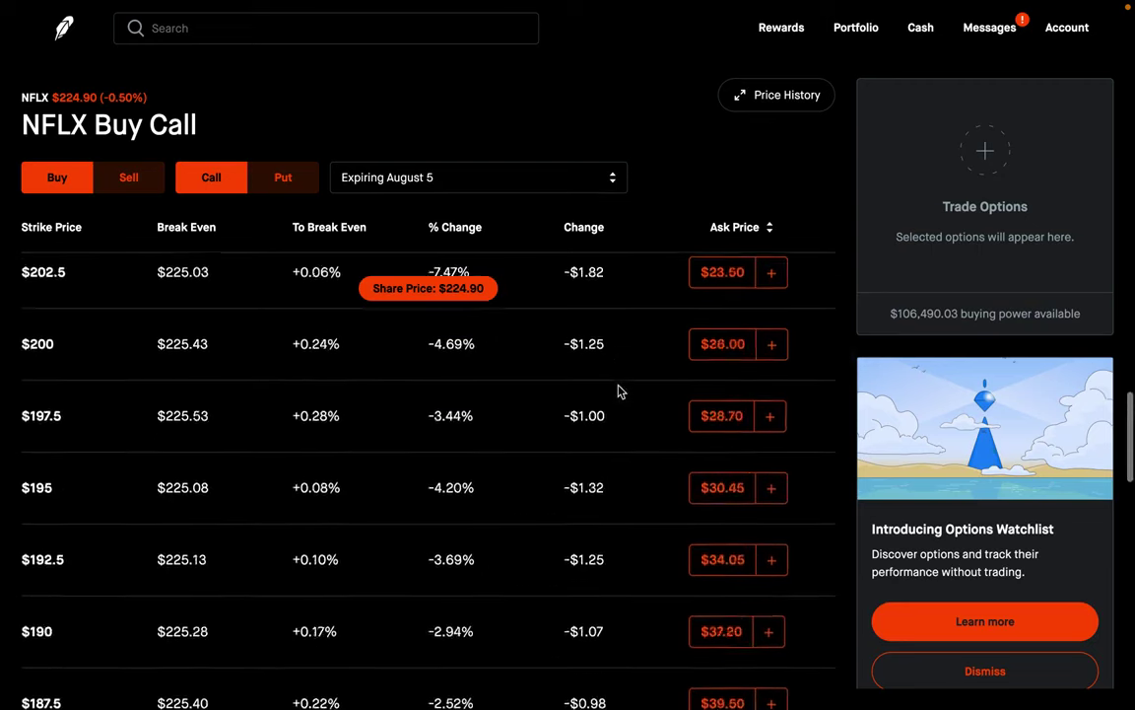
{"action": "scroll", "coordinate": [618, 392], "scroll_direction": "up", "scroll_amount": 10}
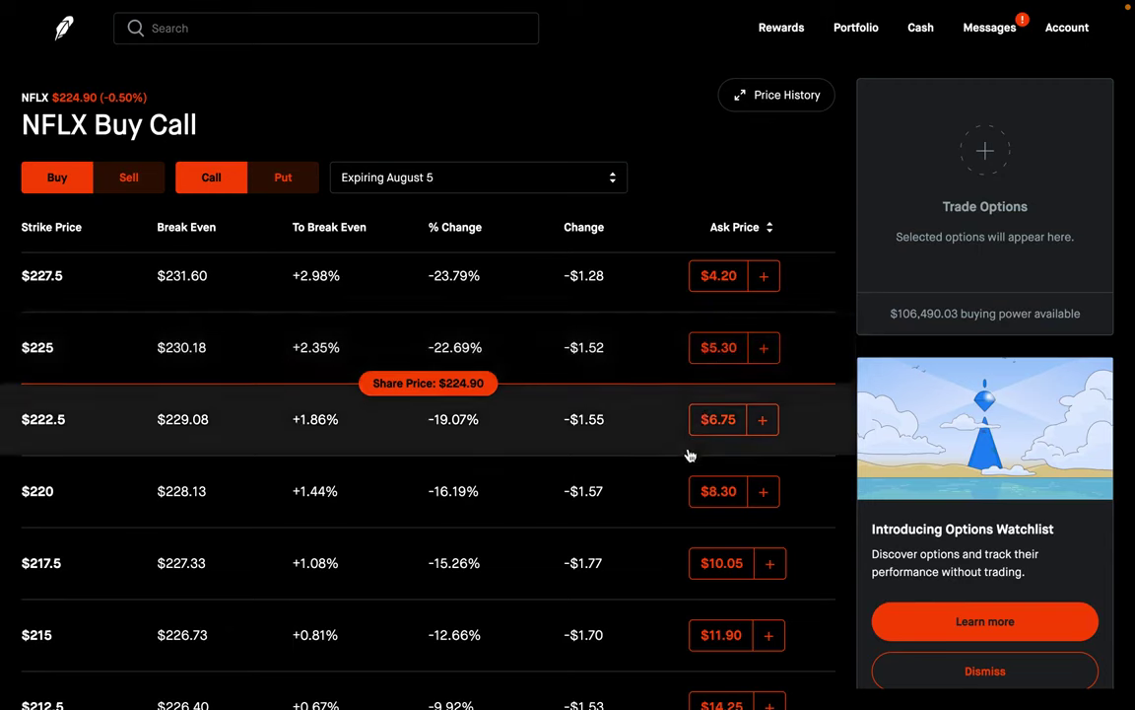
{"action": "scroll", "coordinate": [689, 454], "scroll_direction": "down", "scroll_amount": 4}
{"action": "left_click", "coordinate": [498, 471]}
{"action": "scroll", "coordinate": [483, 463], "scroll_direction": "down", "scroll_amount": 2}
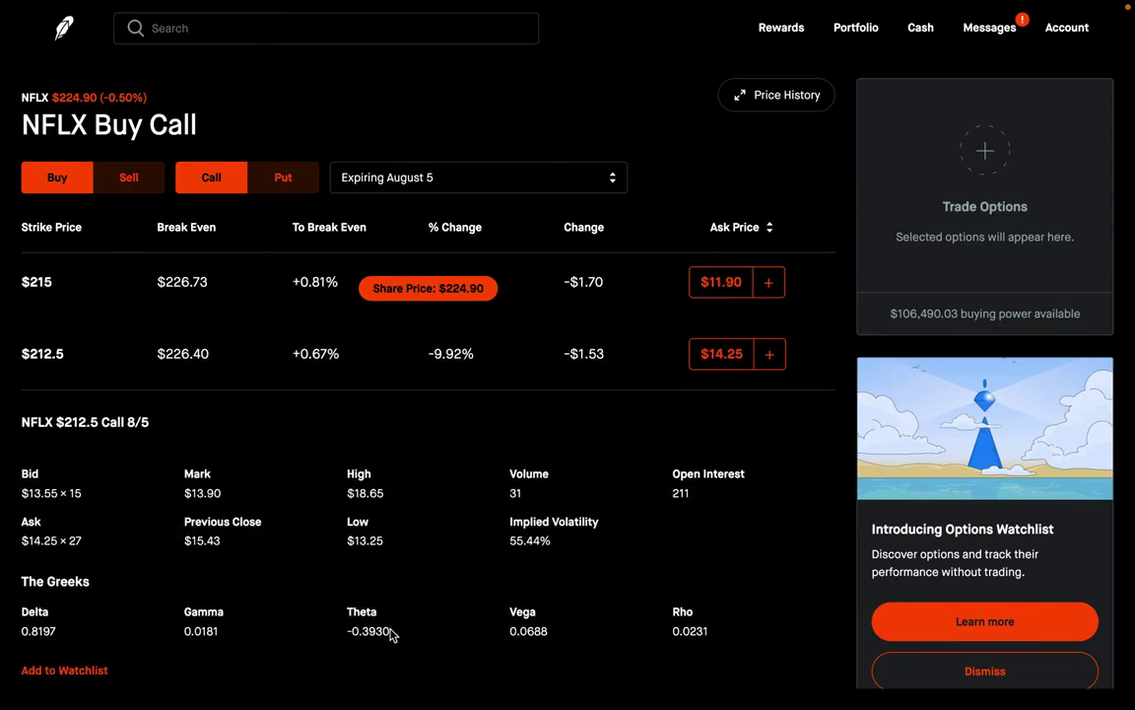
{"action": "left_click", "coordinate": [367, 380]}
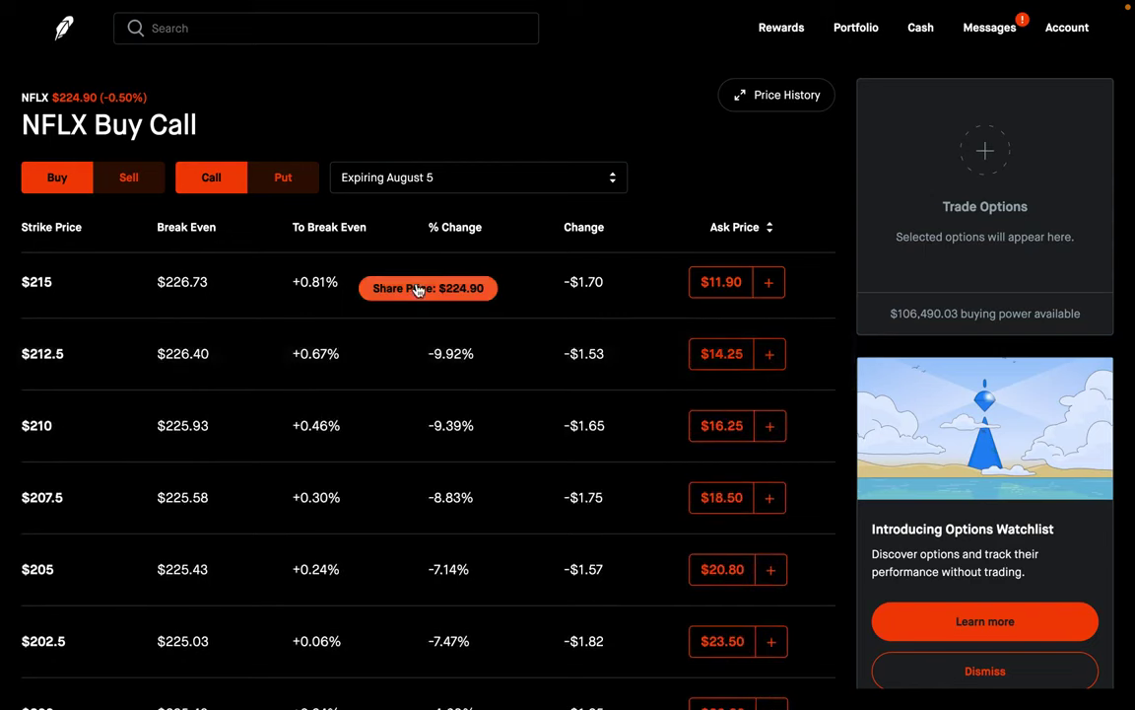
Review the $225 call expiring August 5 again as a theta baseline for other expirations, and collapse its details
{"action": "scroll", "coordinate": [418, 286], "scroll_direction": "up", "scroll_amount": 5}
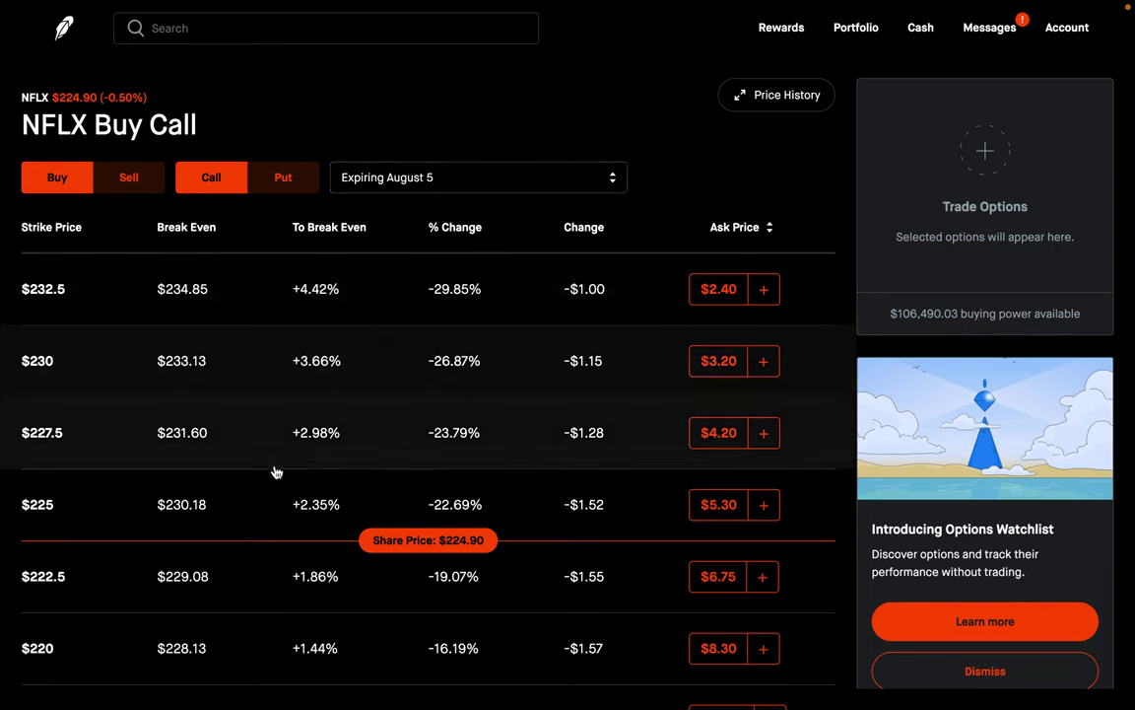
{"action": "scroll", "coordinate": [274, 469], "scroll_direction": "down", "scroll_amount": 1}
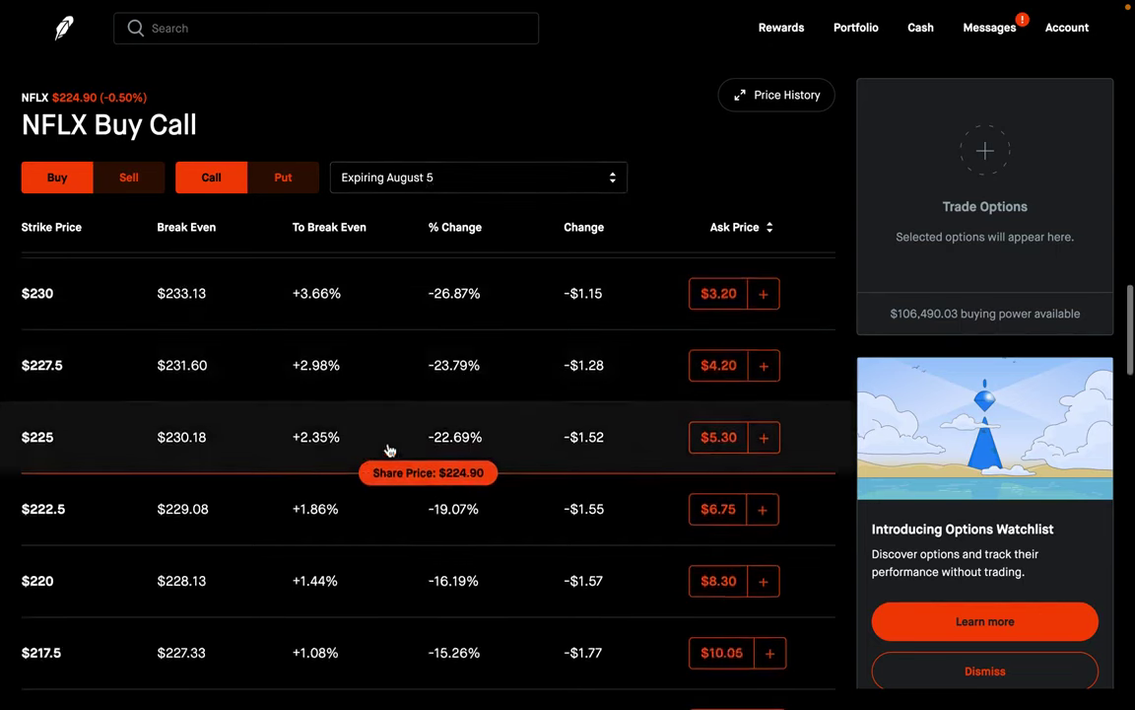
{"action": "left_click", "coordinate": [266, 436]}
{"action": "scroll", "coordinate": [268, 434], "scroll_direction": "down", "scroll_amount": 1}
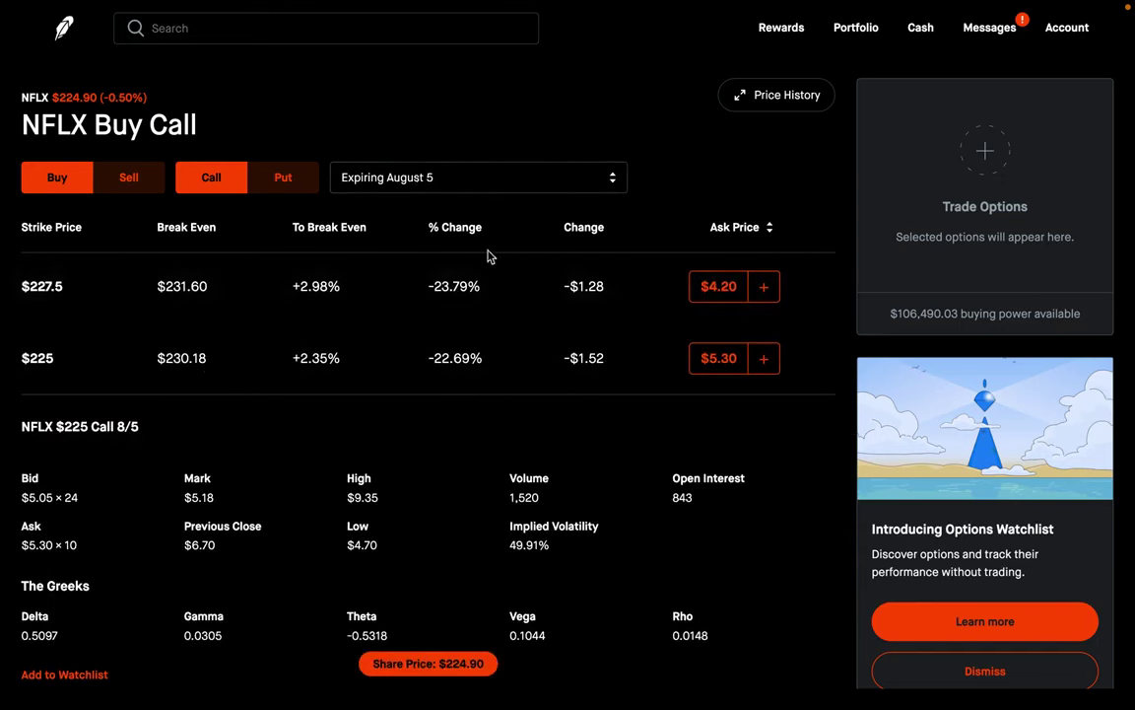
{"action": "scroll", "coordinate": [424, 395], "scroll_direction": "down", "scroll_amount": 1}
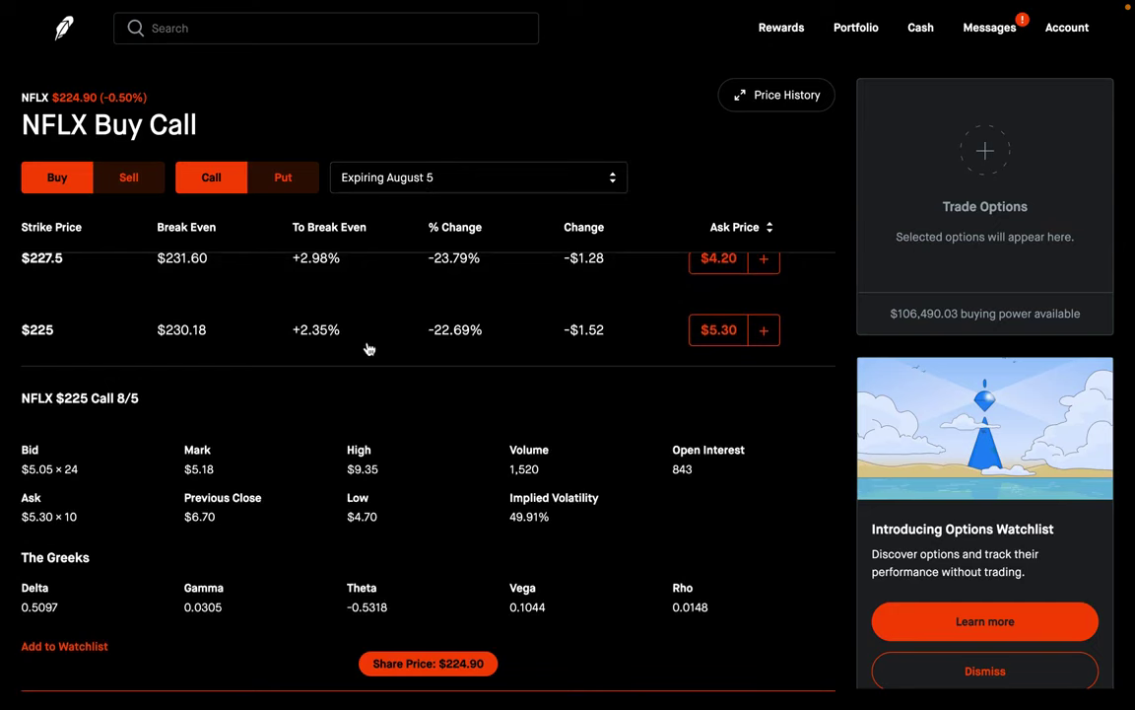
{"action": "left_click", "coordinate": [340, 326]}
Switch the option chain to the August 12 expiration, examine the $225 call's Greeks, and collapse its details
{"action": "left_click", "coordinate": [419, 188]}
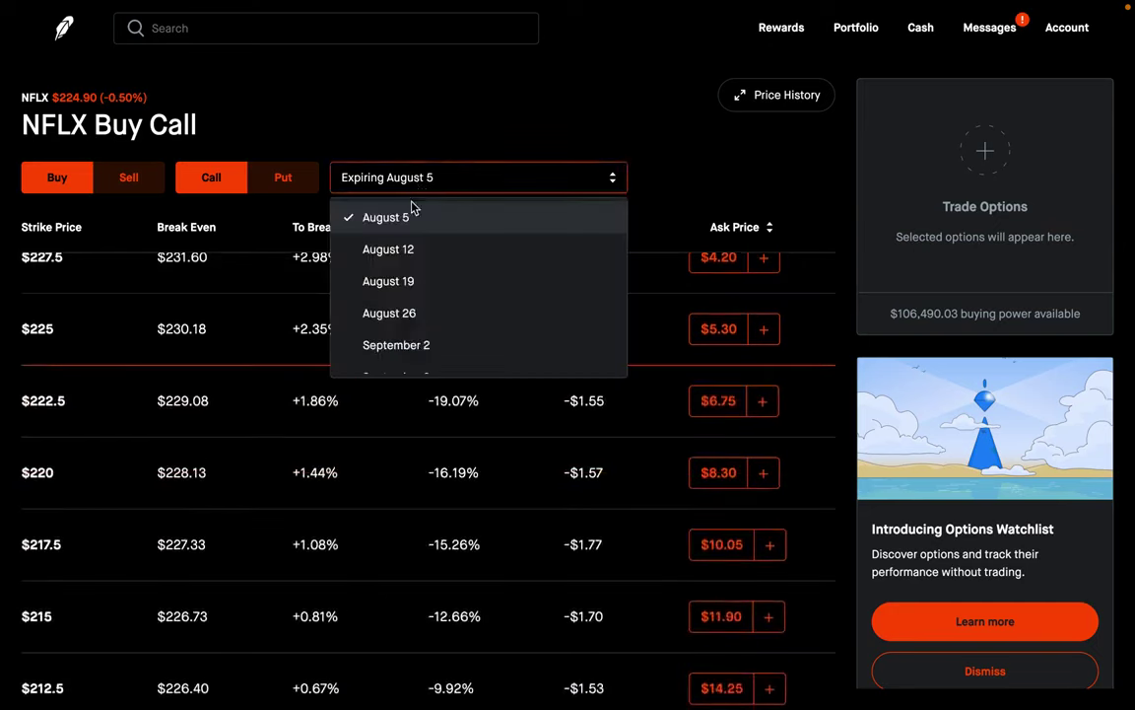
{"action": "left_click", "coordinate": [375, 253]}
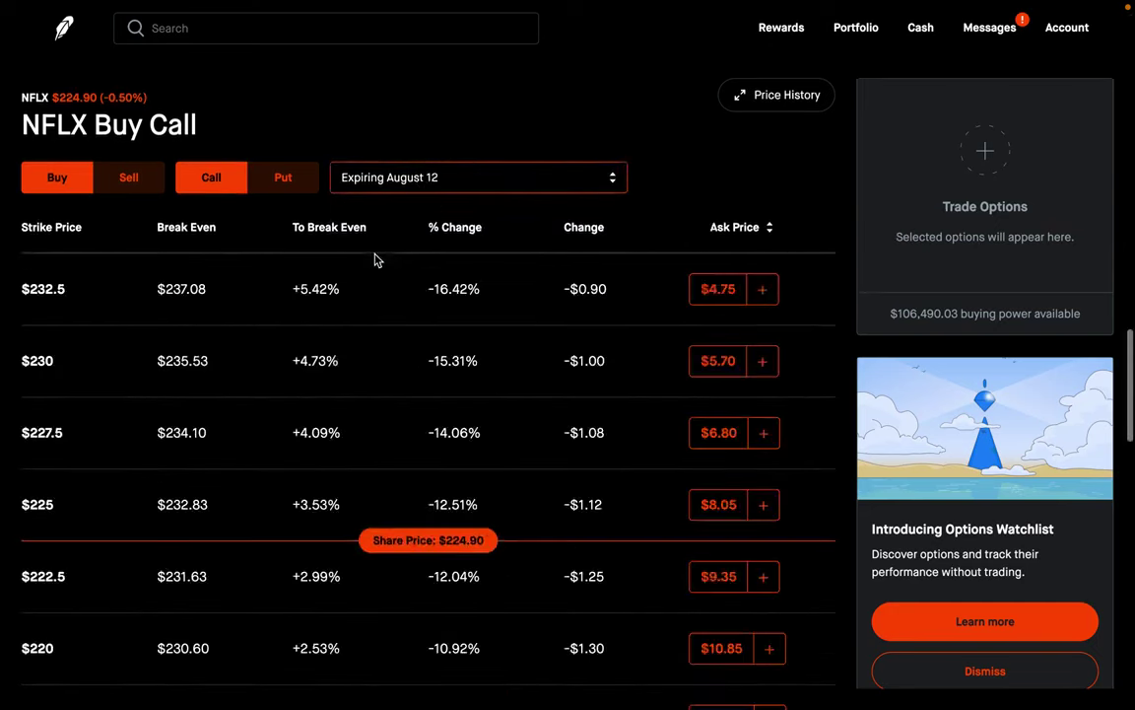
{"action": "scroll", "coordinate": [197, 493], "scroll_direction": "down", "scroll_amount": 1}
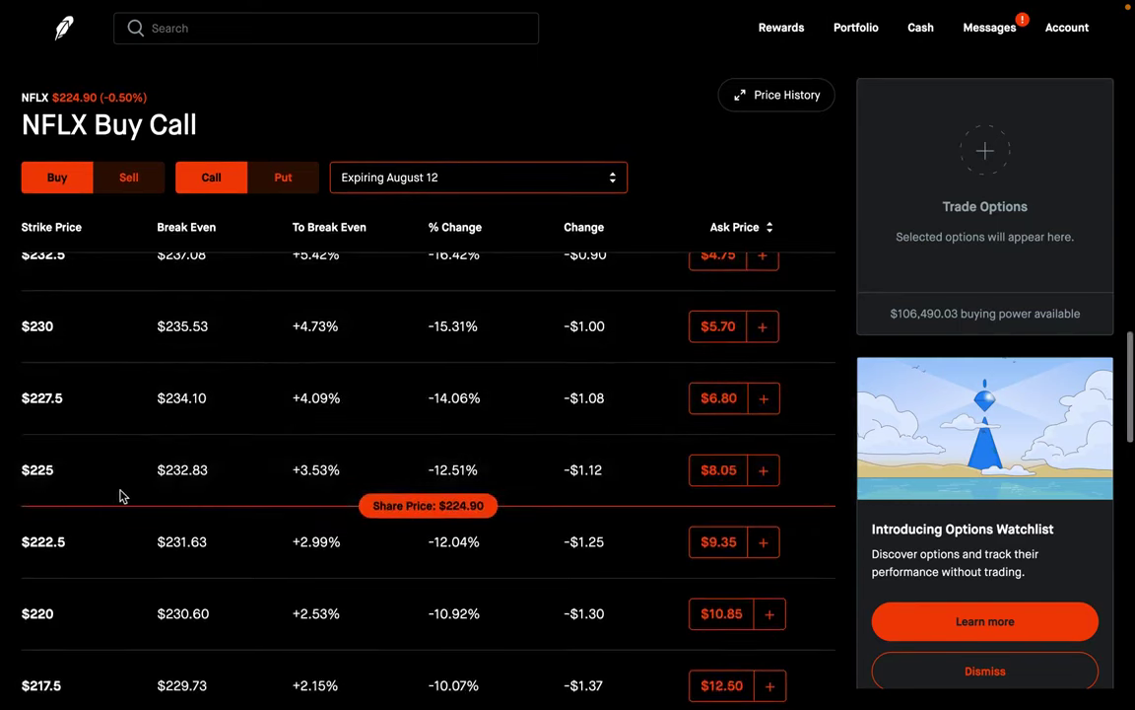
{"action": "left_click", "coordinate": [313, 459]}
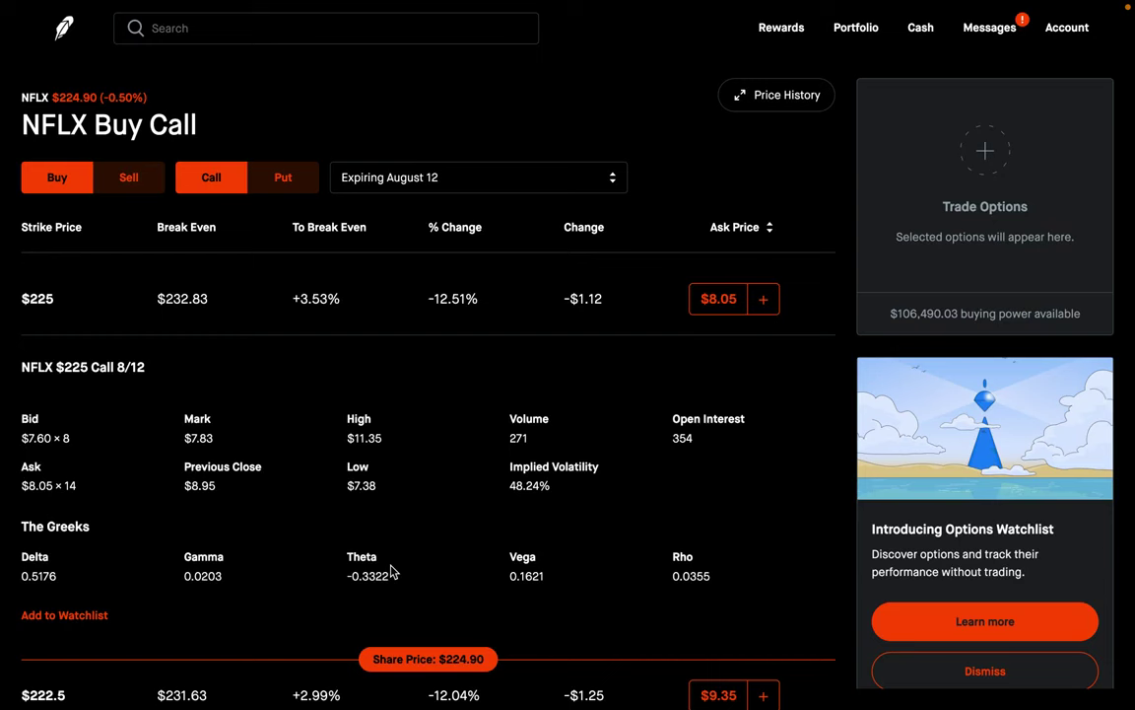
{"action": "left_click", "coordinate": [392, 307]}
Switch the option chain to the September 2 expiration, examine the $225 call's Greeks, and collapse its details
{"action": "left_click", "coordinate": [413, 183]}
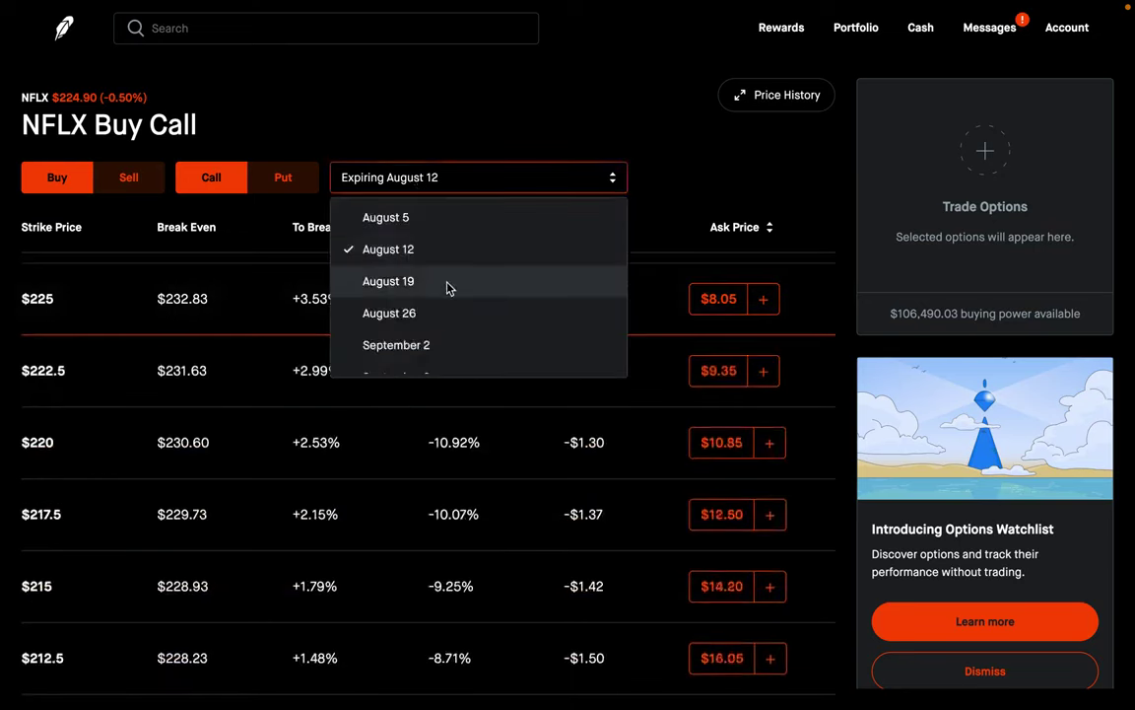
{"action": "left_click", "coordinate": [439, 353]}
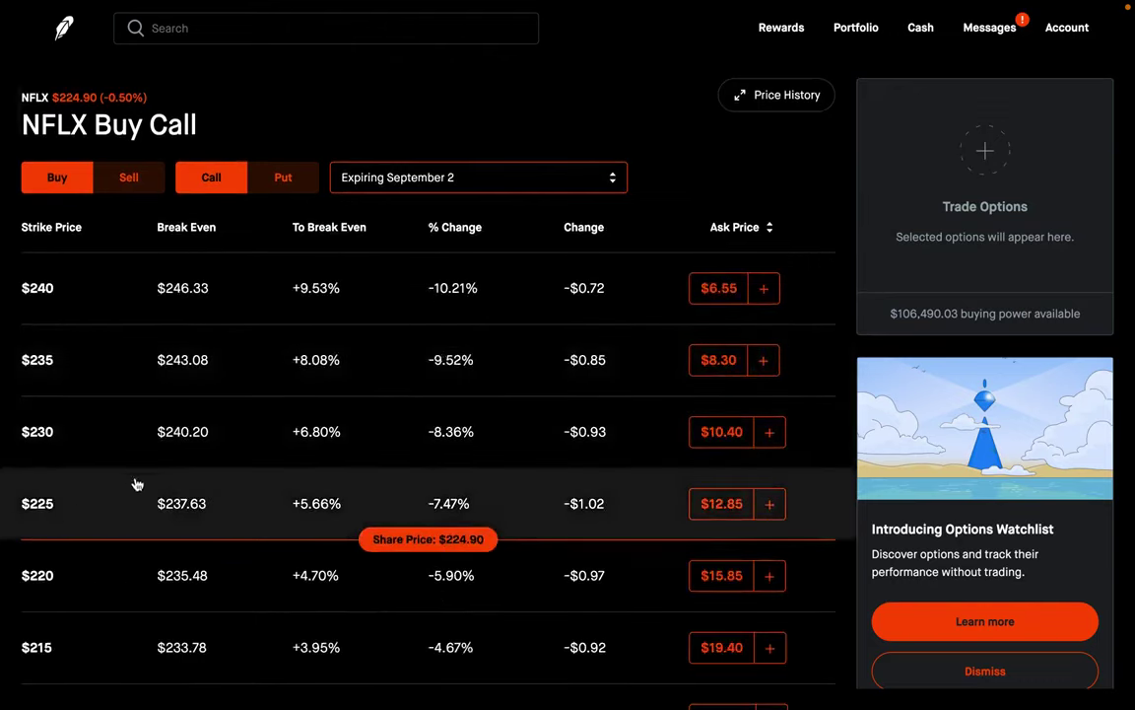
{"action": "left_click", "coordinate": [199, 504]}
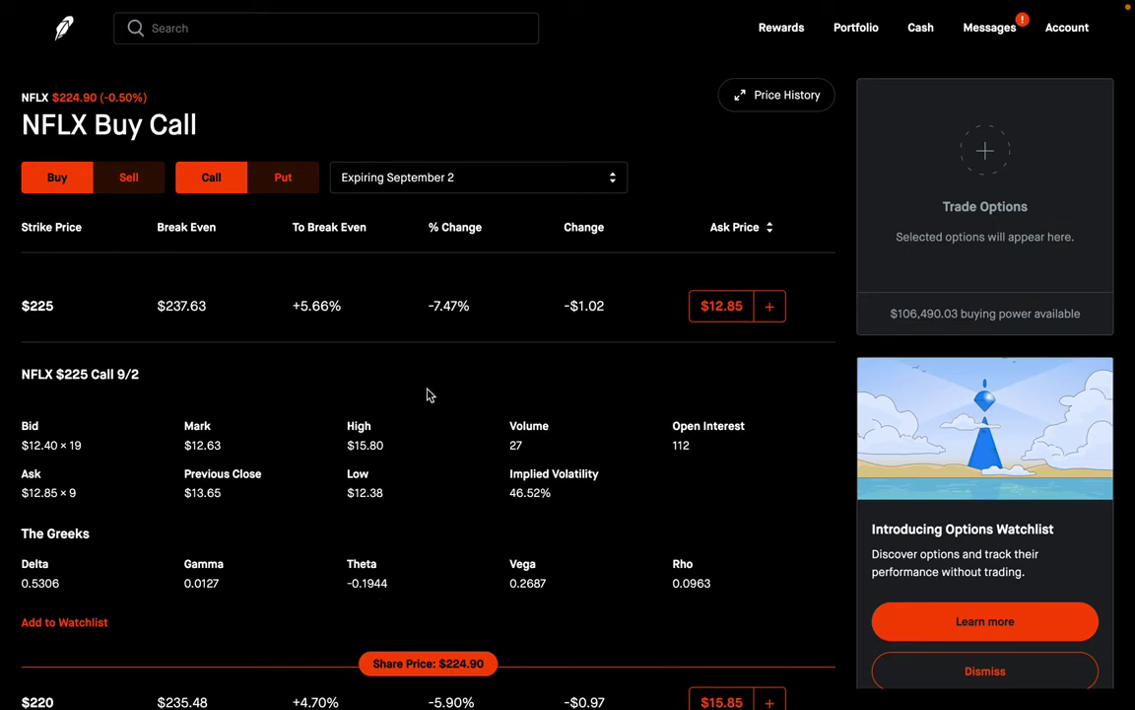
{"action": "left_click", "coordinate": [361, 274]}
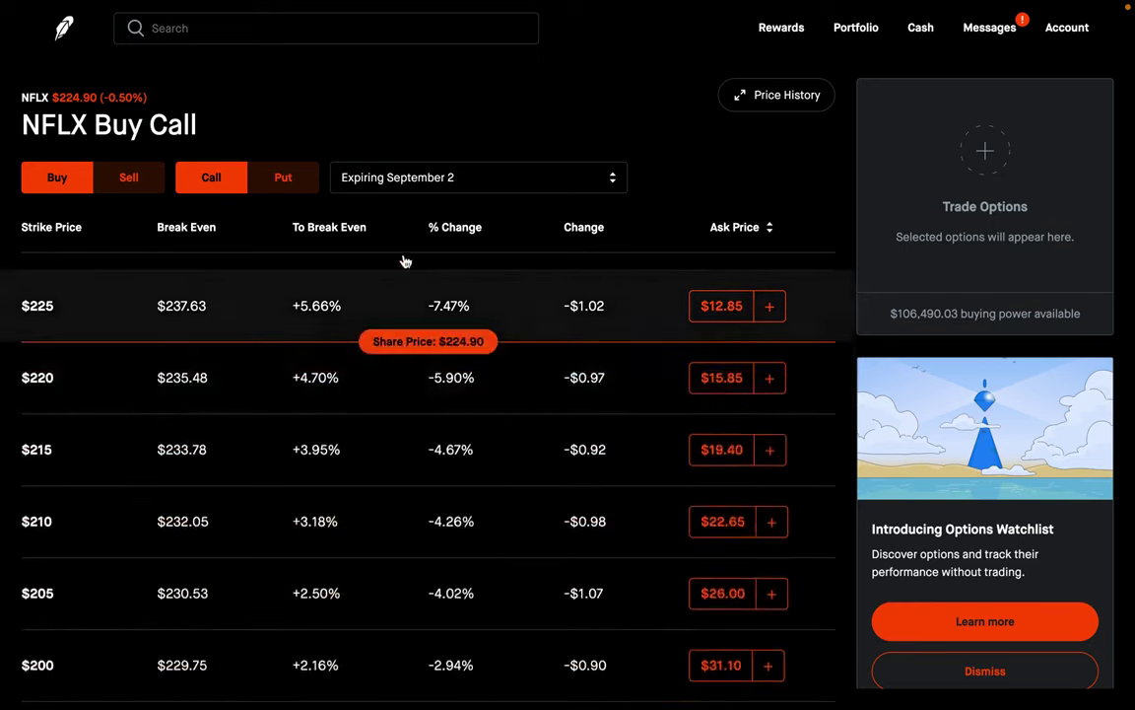
Check the available expiration dates, keep September 2, and reopen the details of the $225 call
{"action": "left_click", "coordinate": [395, 187]}
{"action": "scroll", "coordinate": [434, 236], "scroll_direction": "up", "scroll_amount": 2}
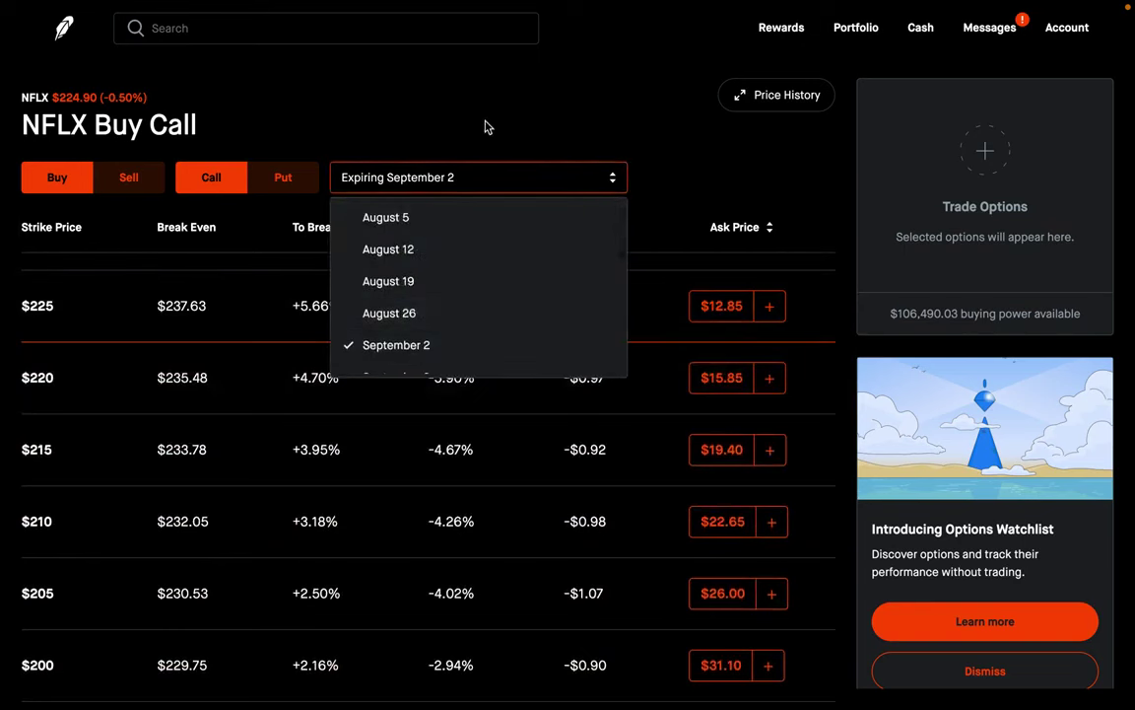
{"action": "left_click", "coordinate": [440, 115]}
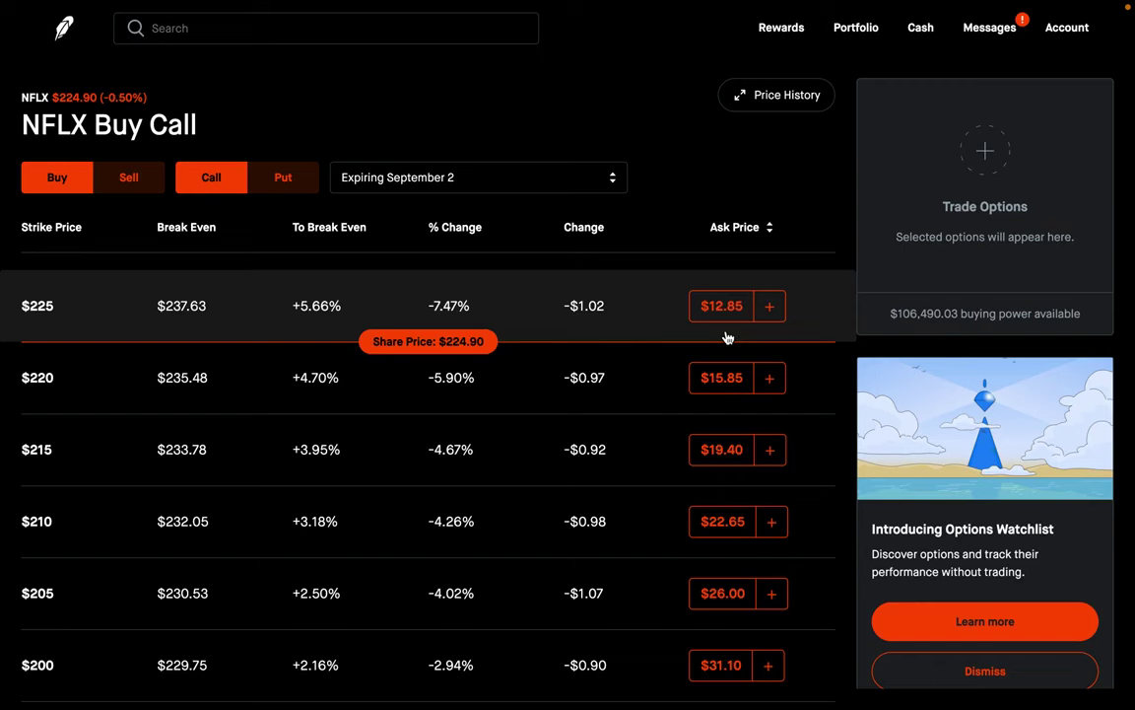
{"action": "left_click", "coordinate": [568, 307]}
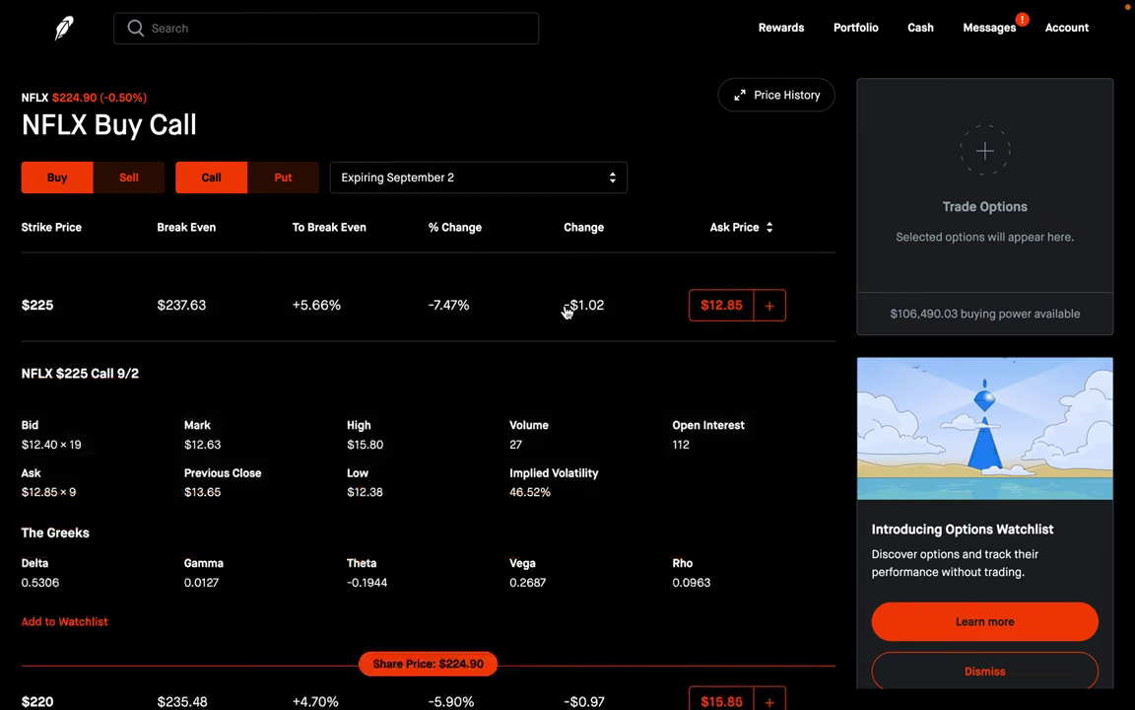
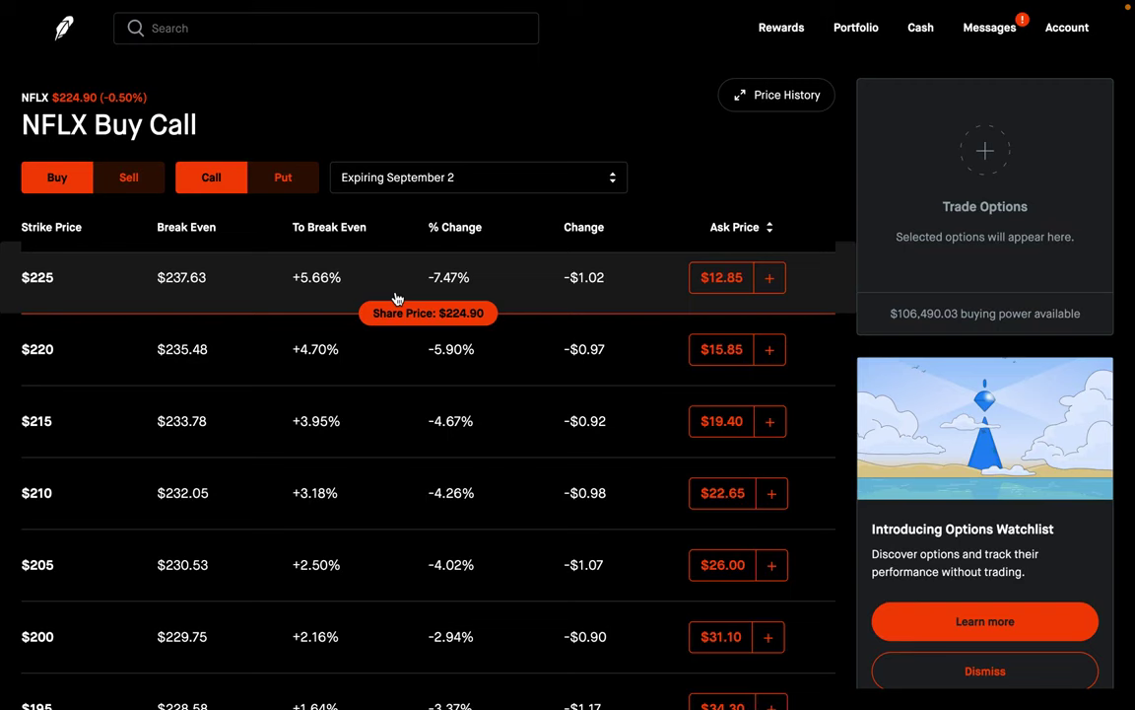
Switch the option chain back to the August 5 expiration
{"action": "left_click", "coordinate": [395, 180]}
{"action": "scroll", "coordinate": [428, 246], "scroll_direction": "up", "scroll_amount": 2}
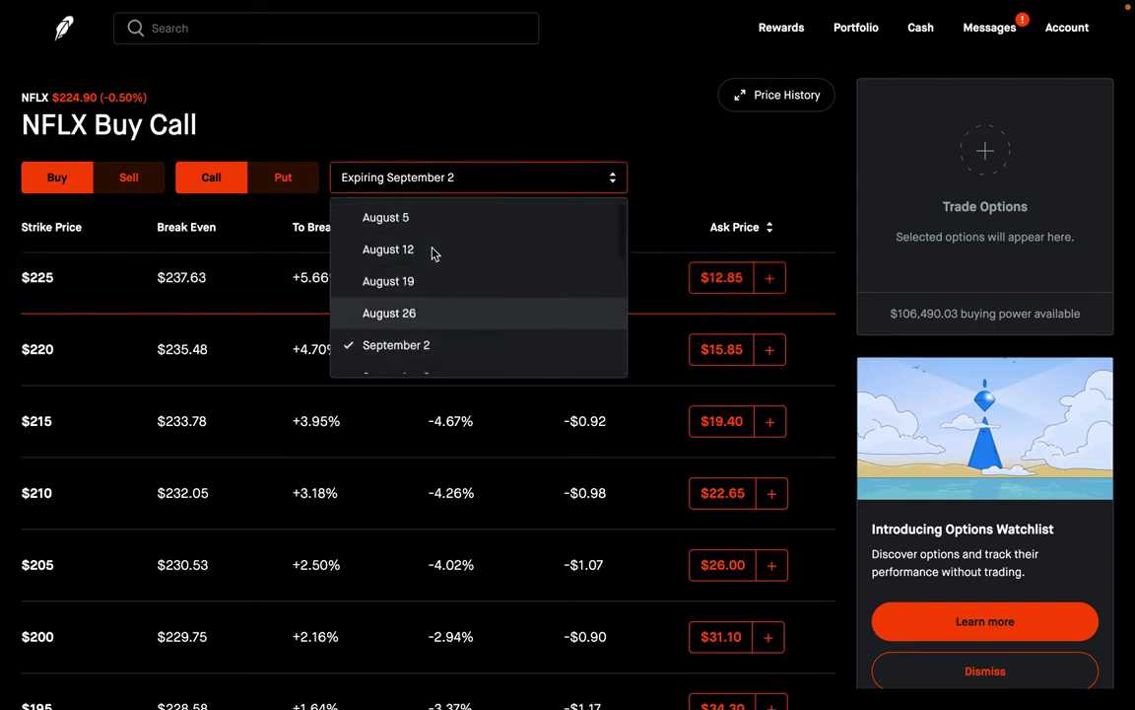
{"action": "left_click", "coordinate": [387, 218]}
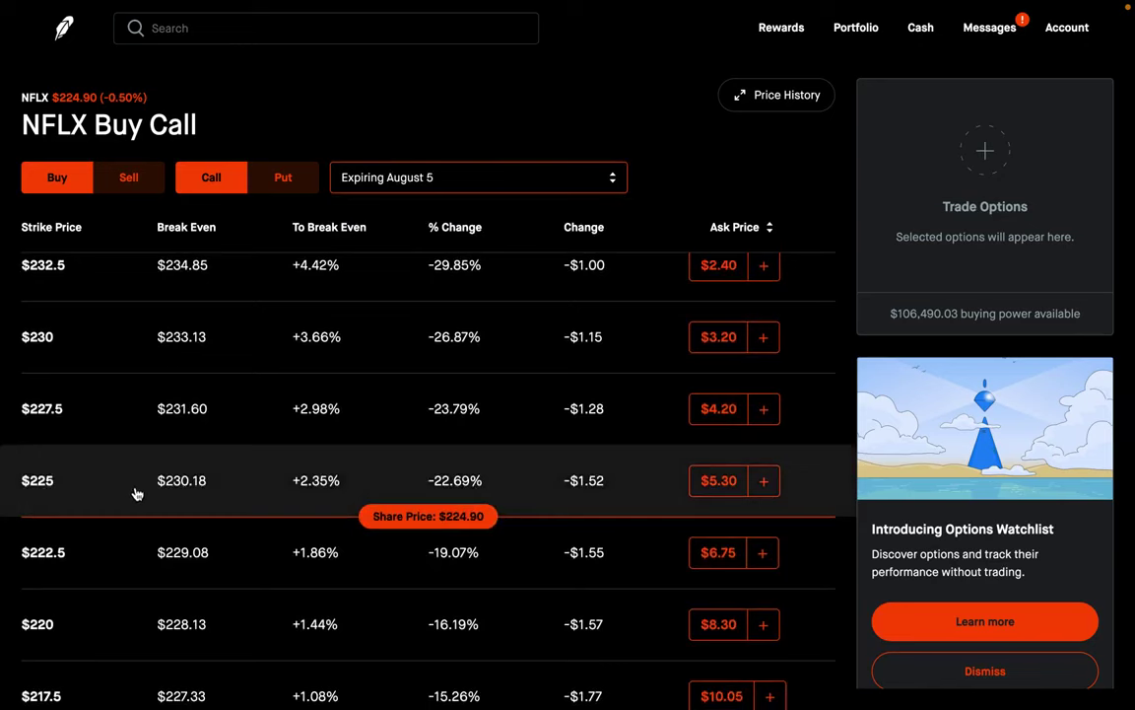
Examine the Greeks of the August 5 $225 call and collapse its details
{"action": "left_click", "coordinate": [138, 492]}
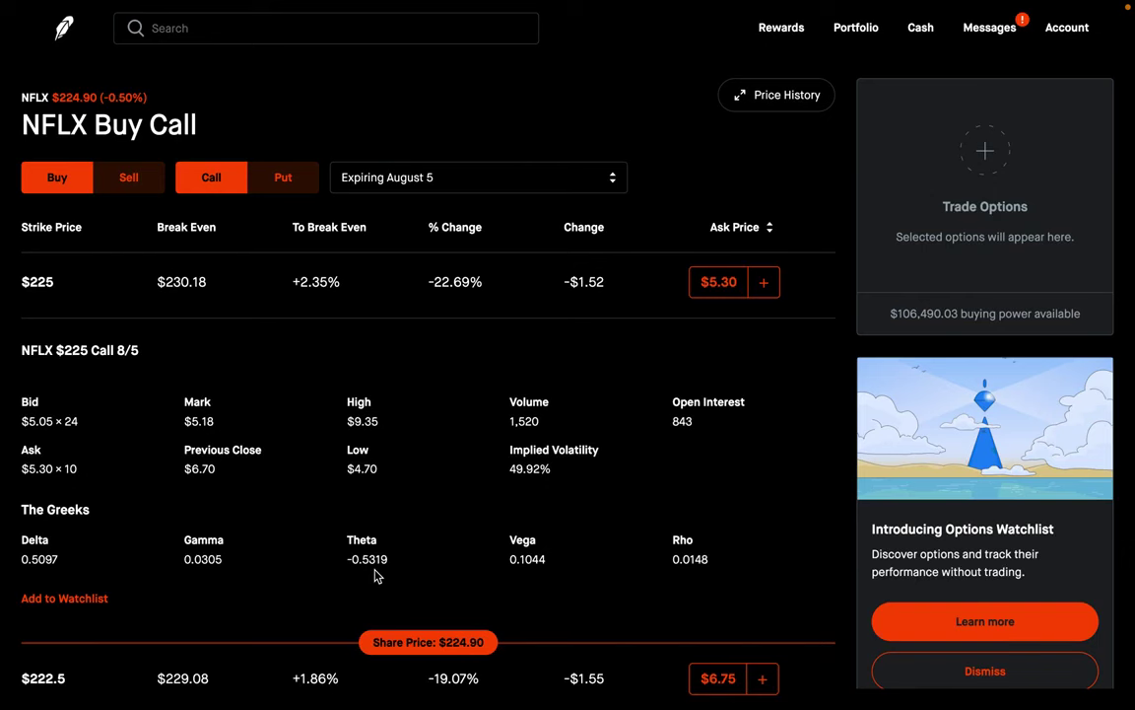
{"action": "left_click", "coordinate": [364, 311]}
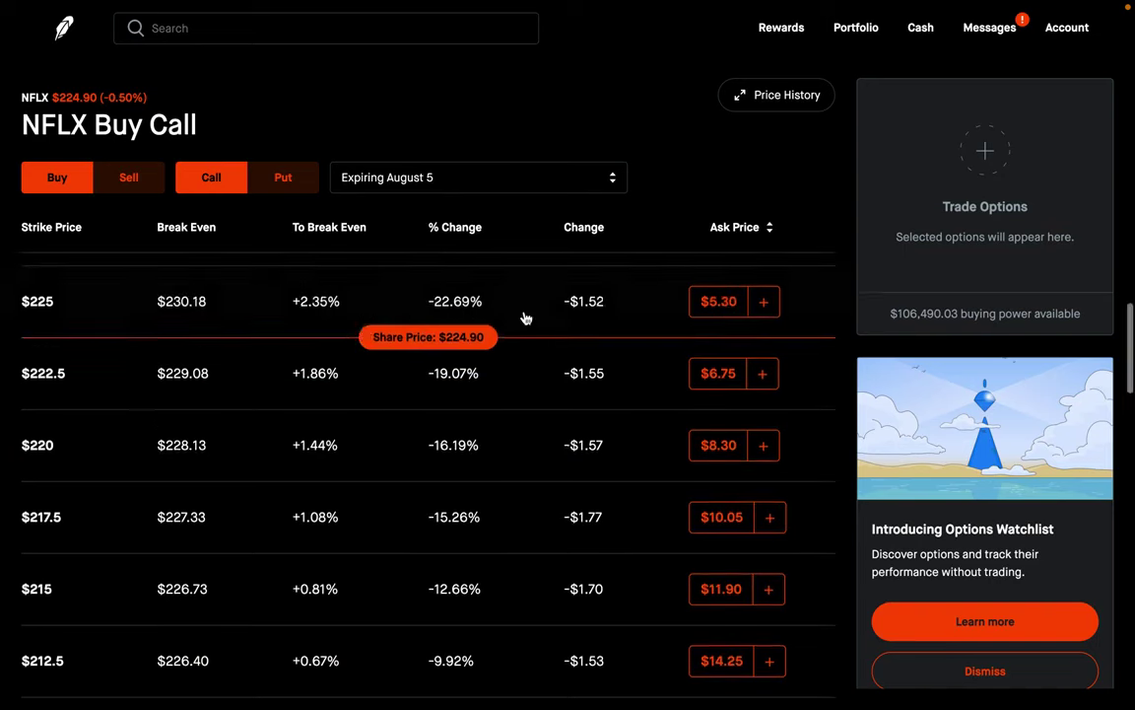
Build an August 5 call debit spread by buying the $225 call and selling the $227.5 call, and review its expected profit and loss
{"action": "left_click", "coordinate": [764, 304]}
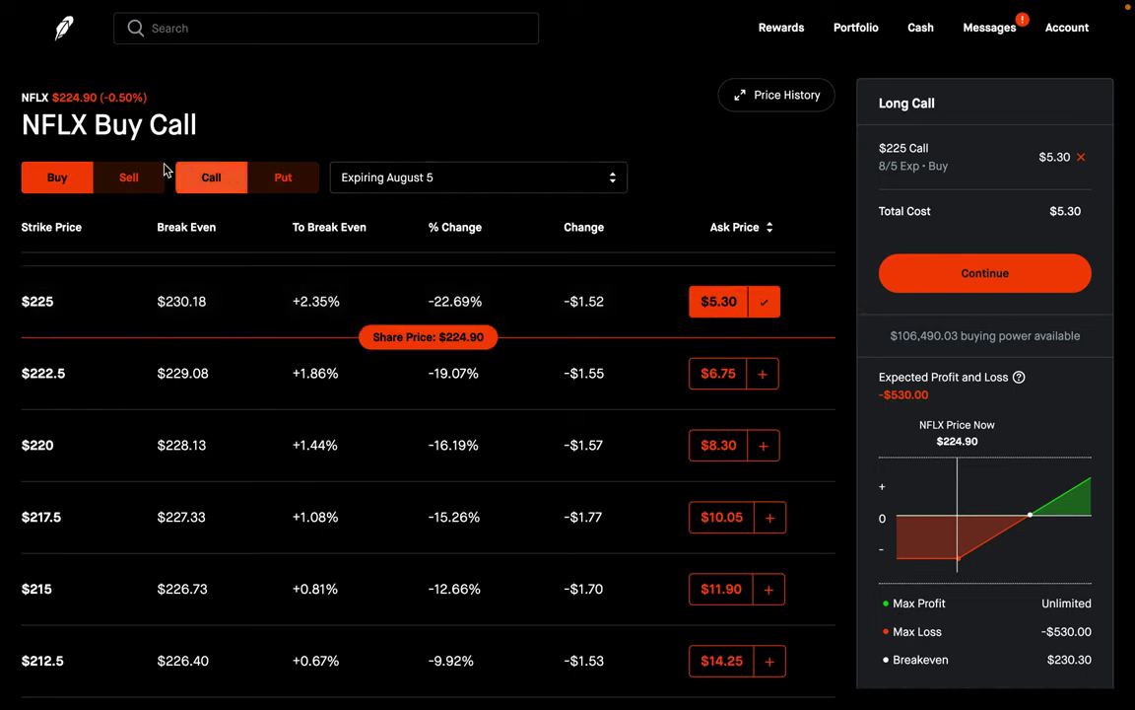
{"action": "left_click", "coordinate": [139, 178]}
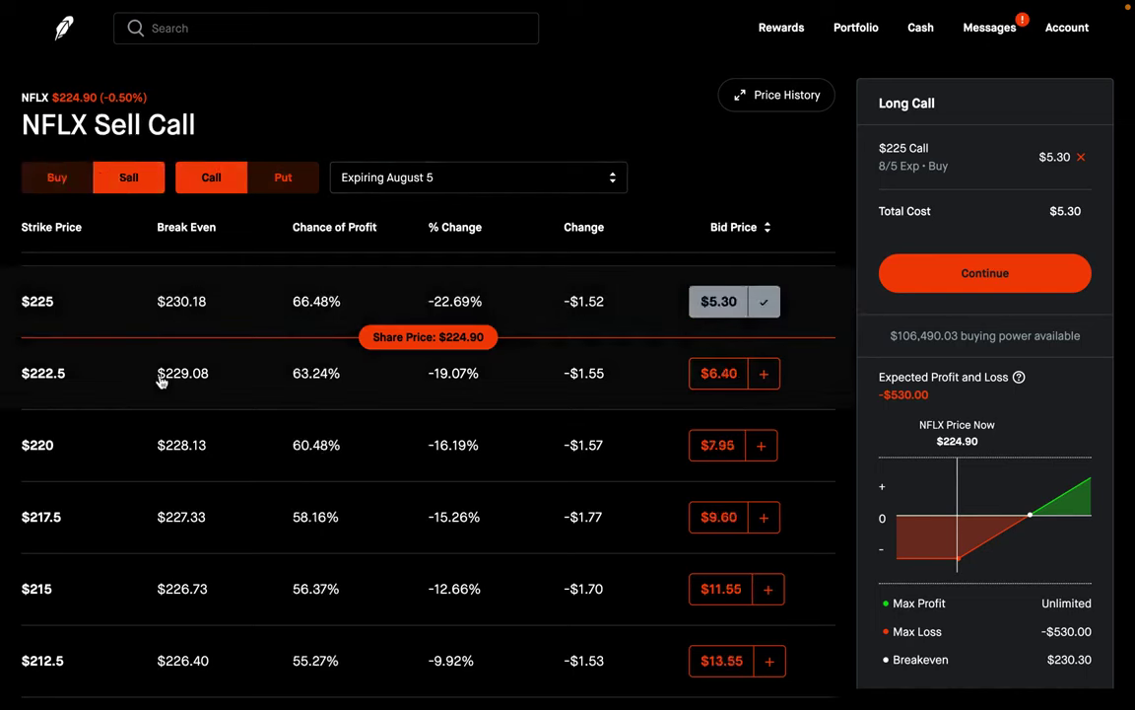
{"action": "scroll", "coordinate": [159, 379], "scroll_direction": "up", "scroll_amount": 2}
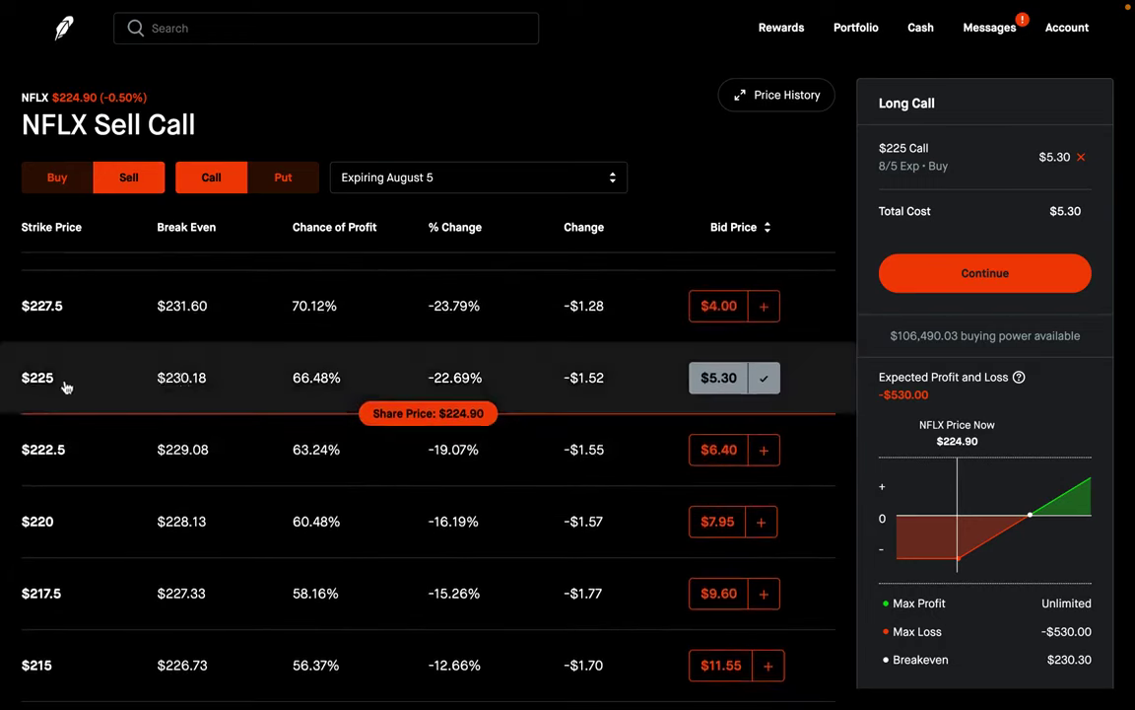
{"action": "scroll", "coordinate": [123, 383], "scroll_direction": "up", "scroll_amount": 2}
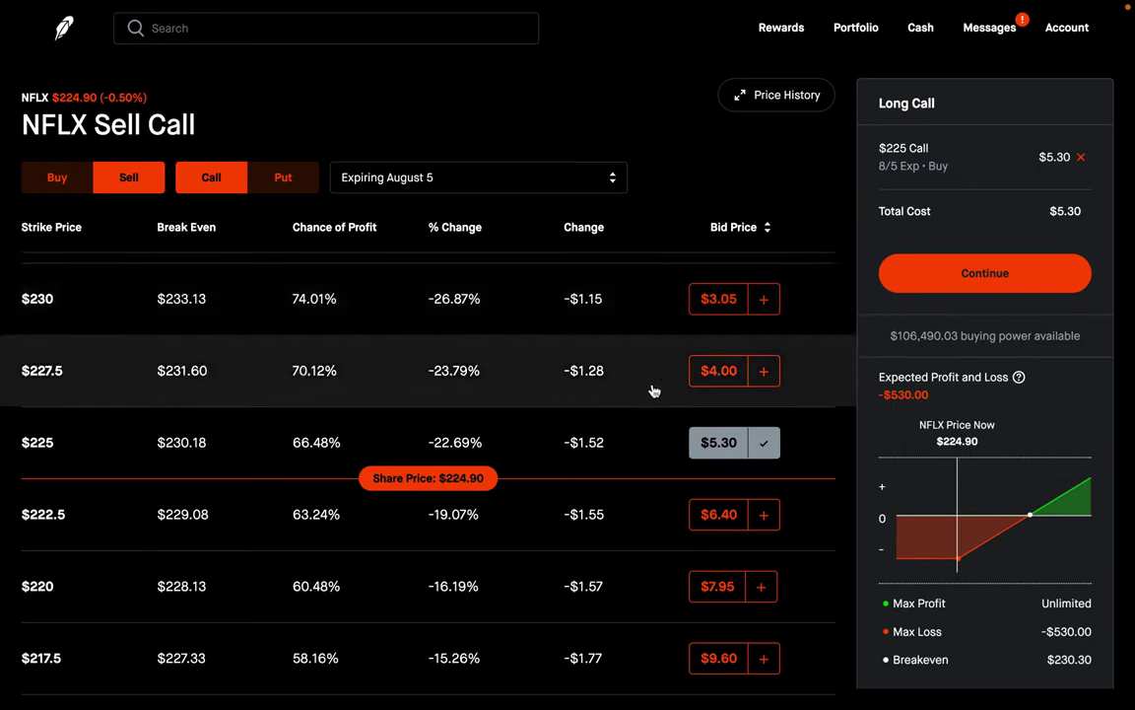
{"action": "left_click", "coordinate": [763, 373]}
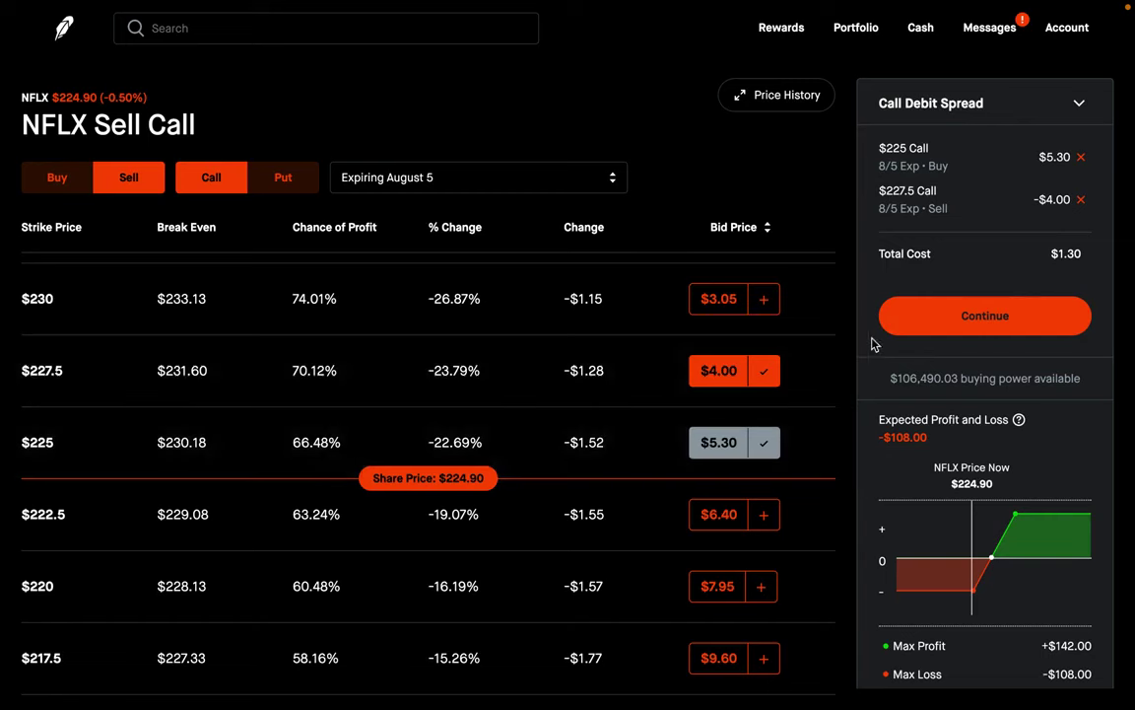
{"action": "scroll", "coordinate": [955, 253], "scroll_direction": "down", "scroll_amount": 3}
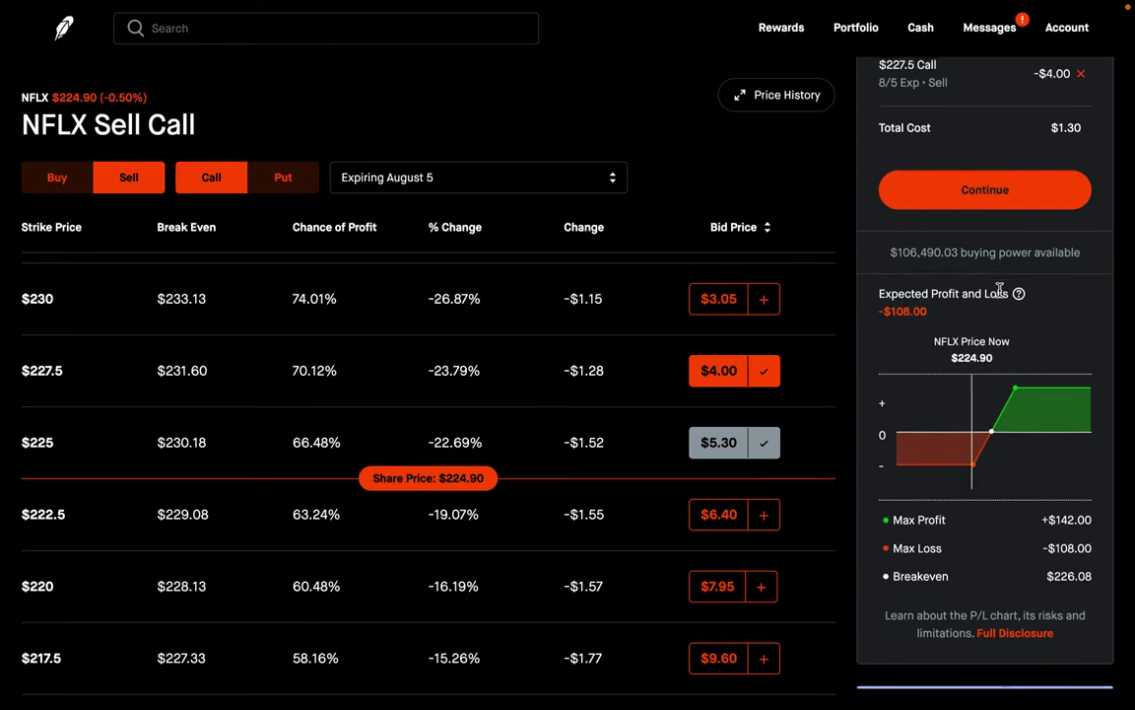
{"action": "scroll", "coordinate": [1000, 288], "scroll_direction": "up", "scroll_amount": 2}
Open the $225 call's details and compare its theta between the sell and buy sides
{"action": "left_click", "coordinate": [352, 426]}
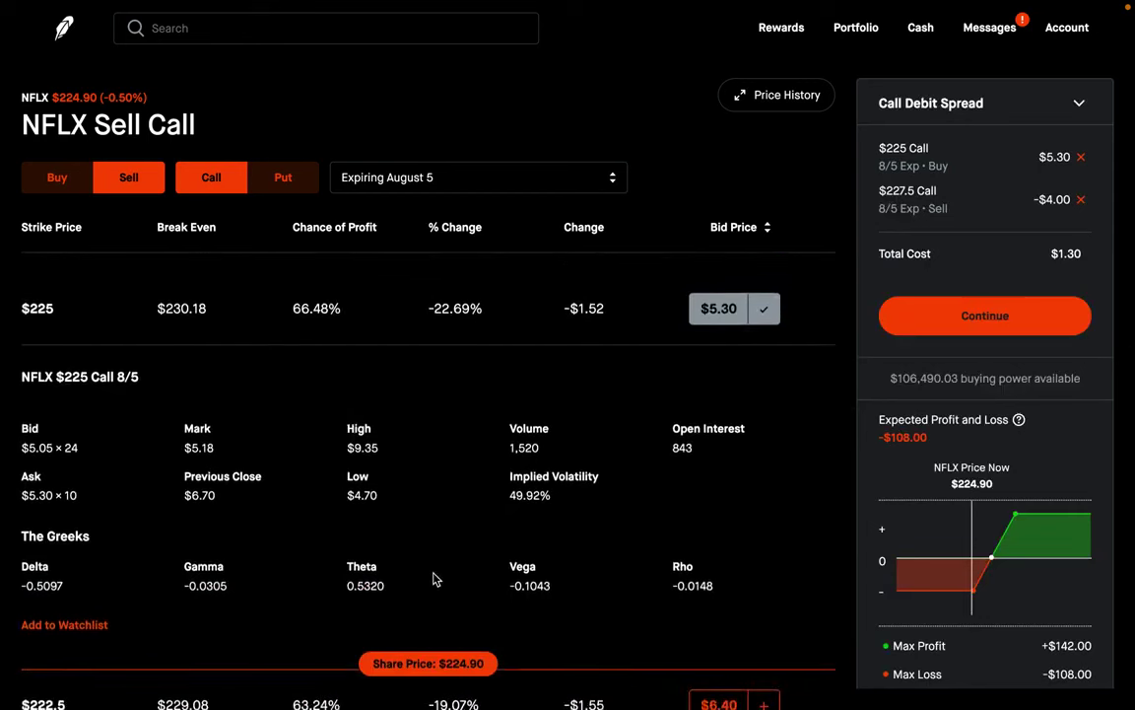
{"action": "left_click", "coordinate": [57, 179]}
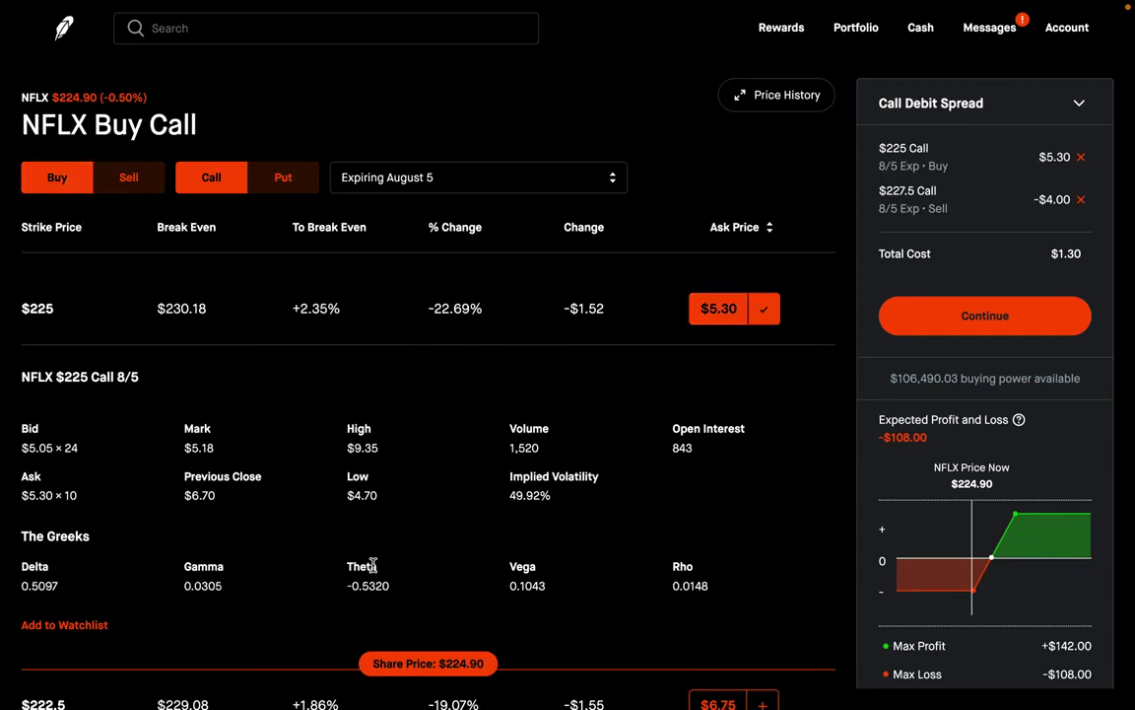
{"action": "scroll", "coordinate": [375, 322], "scroll_direction": "up", "scroll_amount": 2}
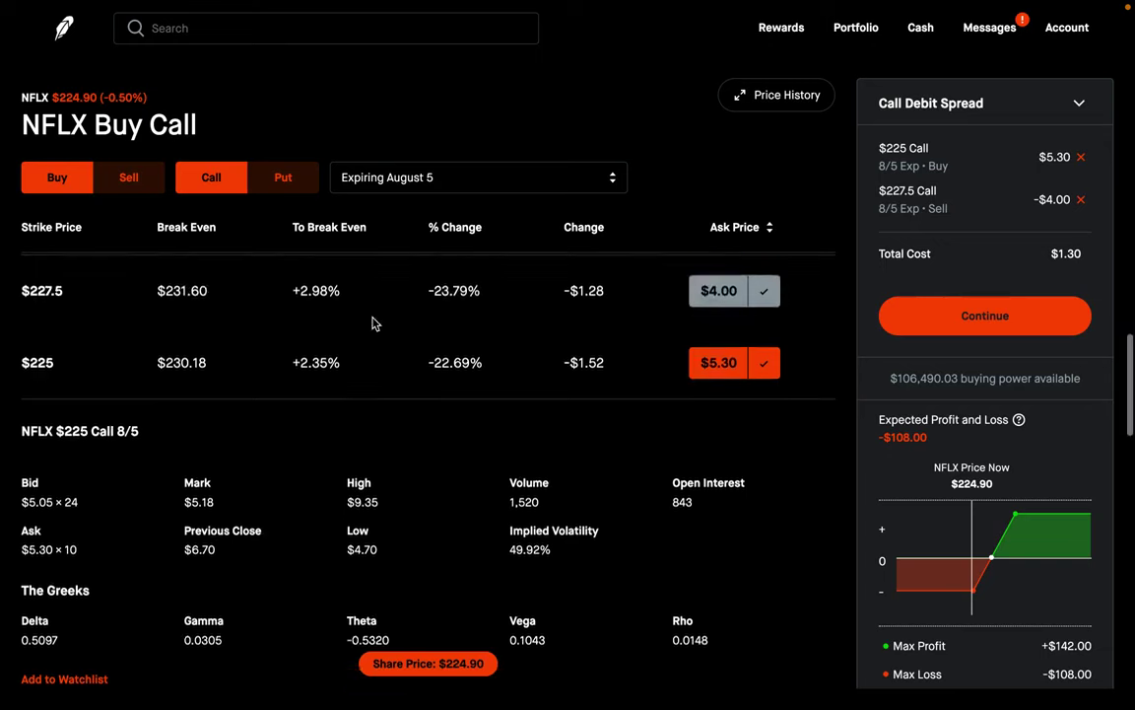
Open the $227.5 call's details and compare its theta between the buy and sell sides, ending on the sell side
{"action": "left_click", "coordinate": [413, 330]}
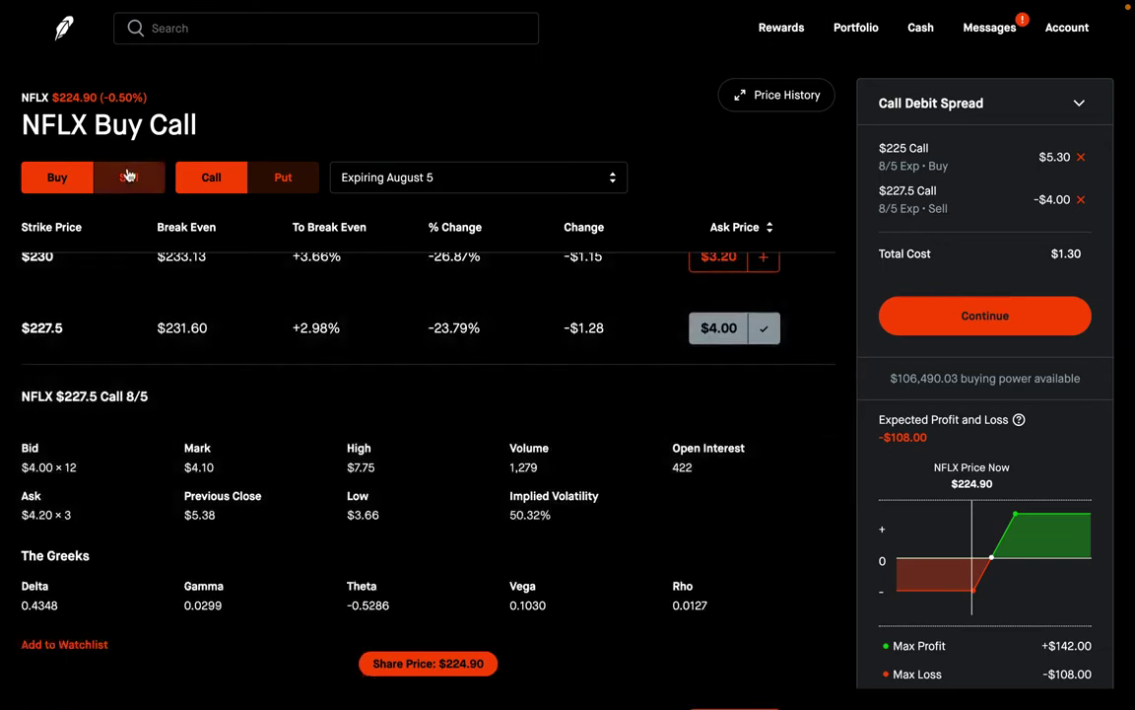
{"action": "left_click", "coordinate": [136, 178]}
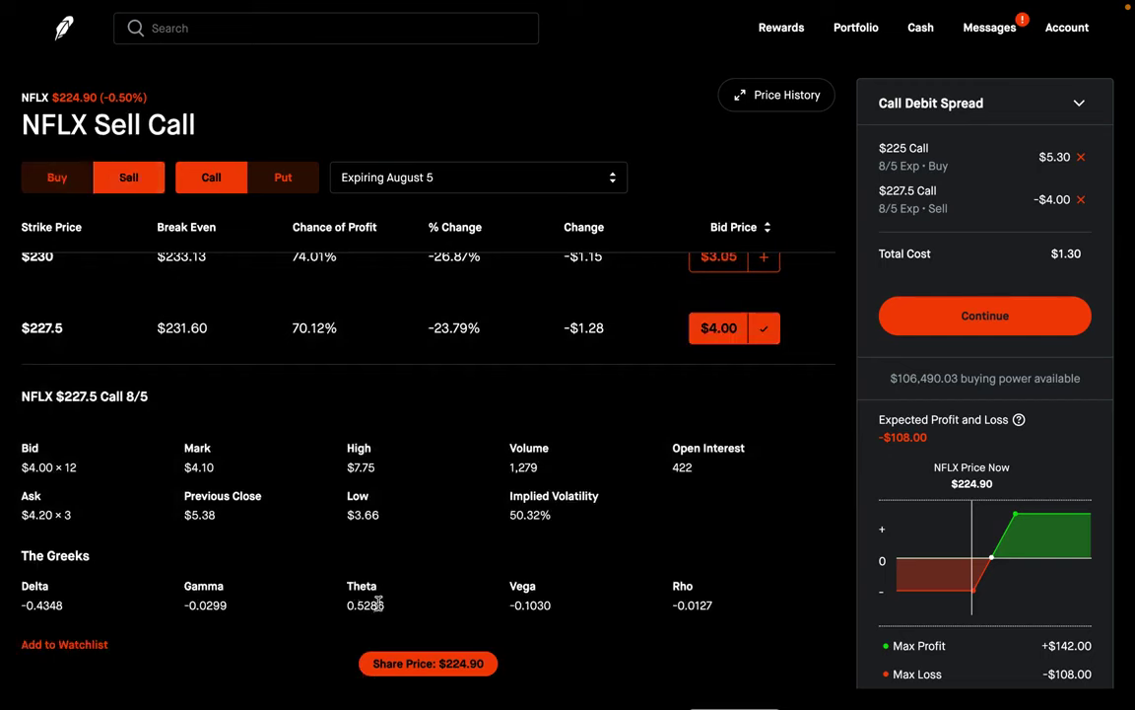
{"action": "left_click", "coordinate": [74, 184]}
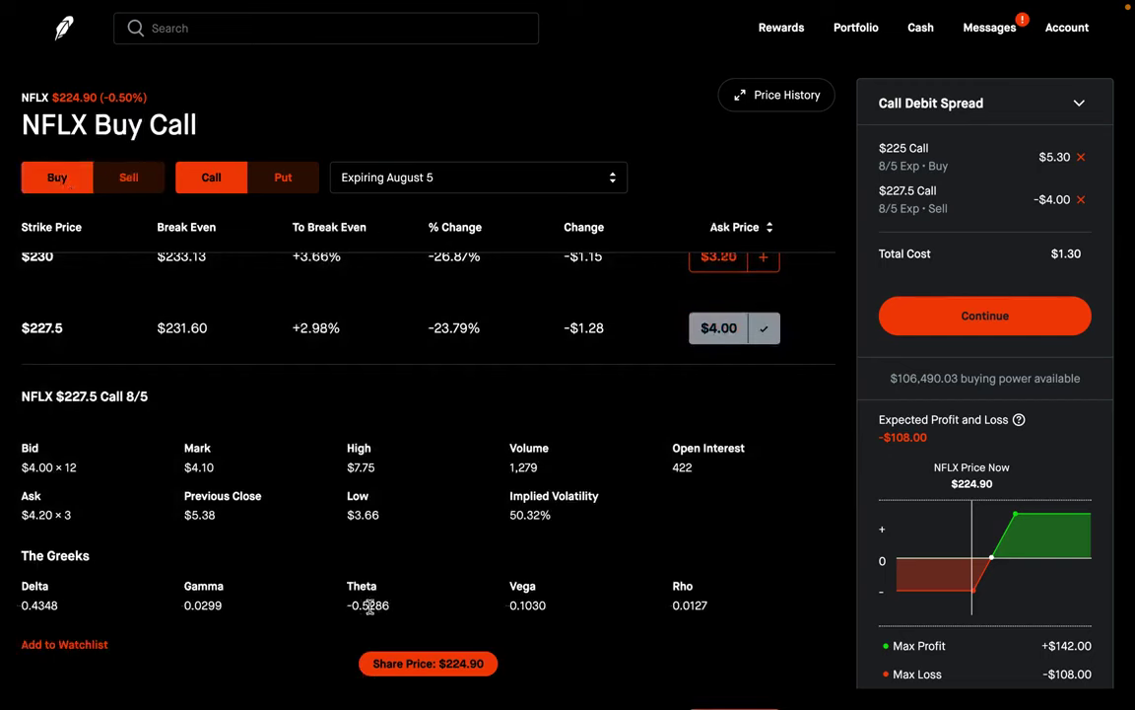
{"action": "left_click", "coordinate": [123, 178]}
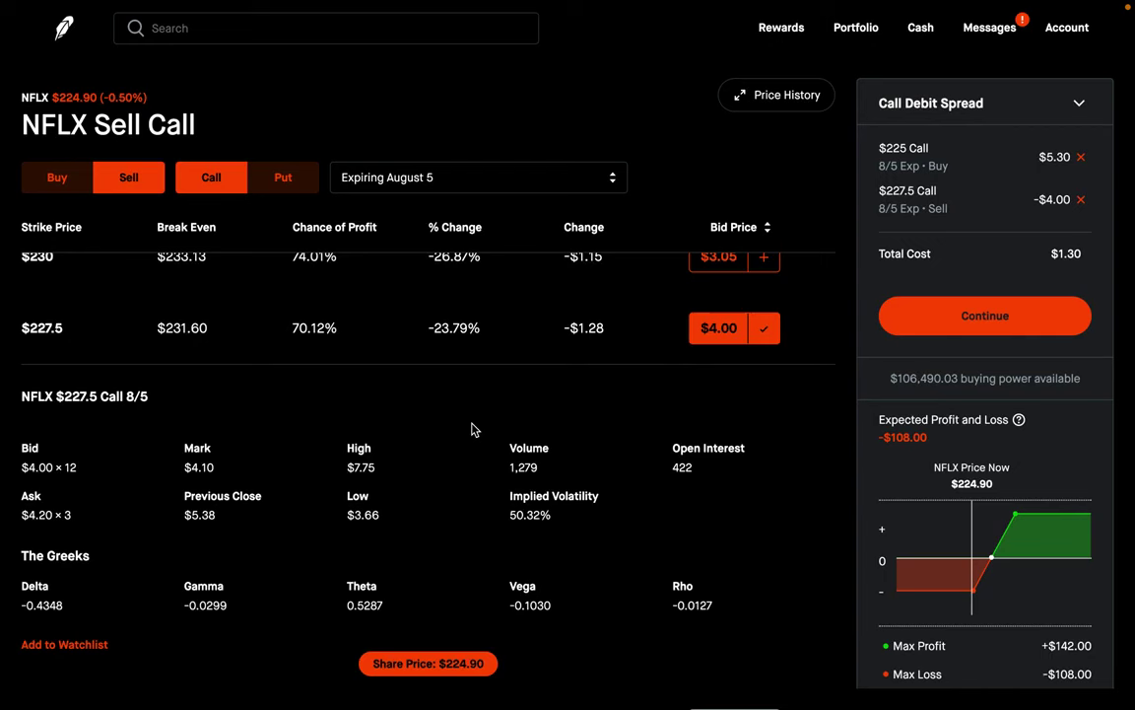
Examine theta for each spread leg: the $225 call on the buy side and the $227.5 call on the sell side
{"action": "scroll", "coordinate": [472, 430], "scroll_direction": "down", "scroll_amount": 5}
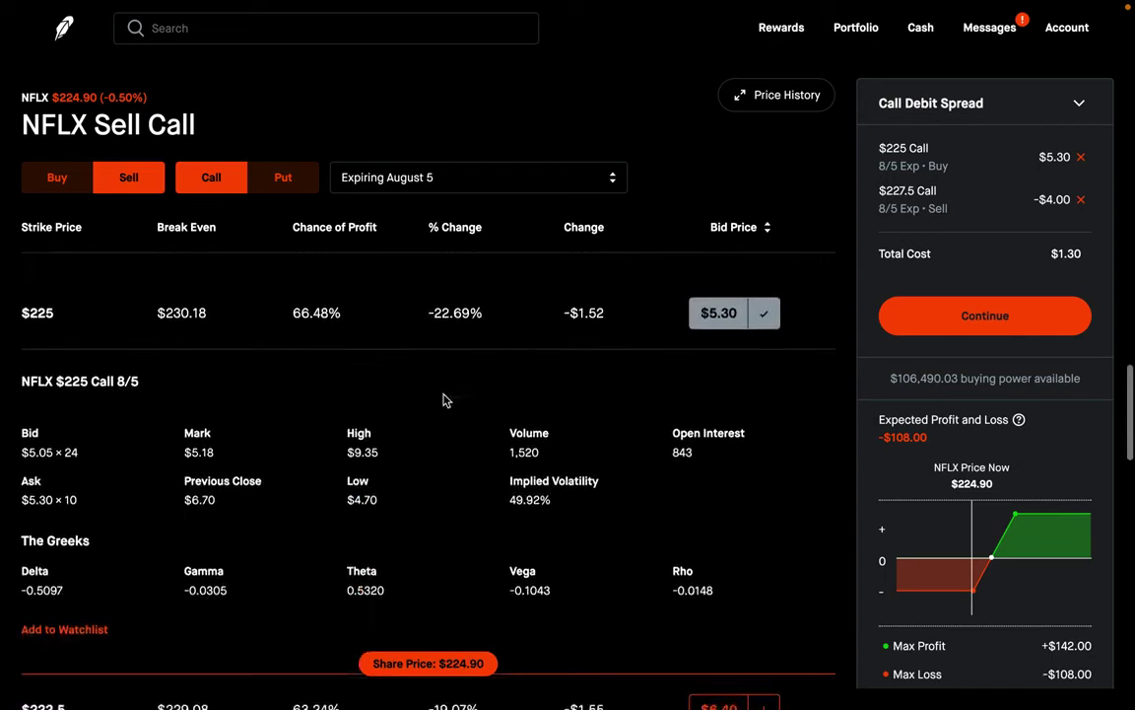
{"action": "left_click", "coordinate": [56, 178]}
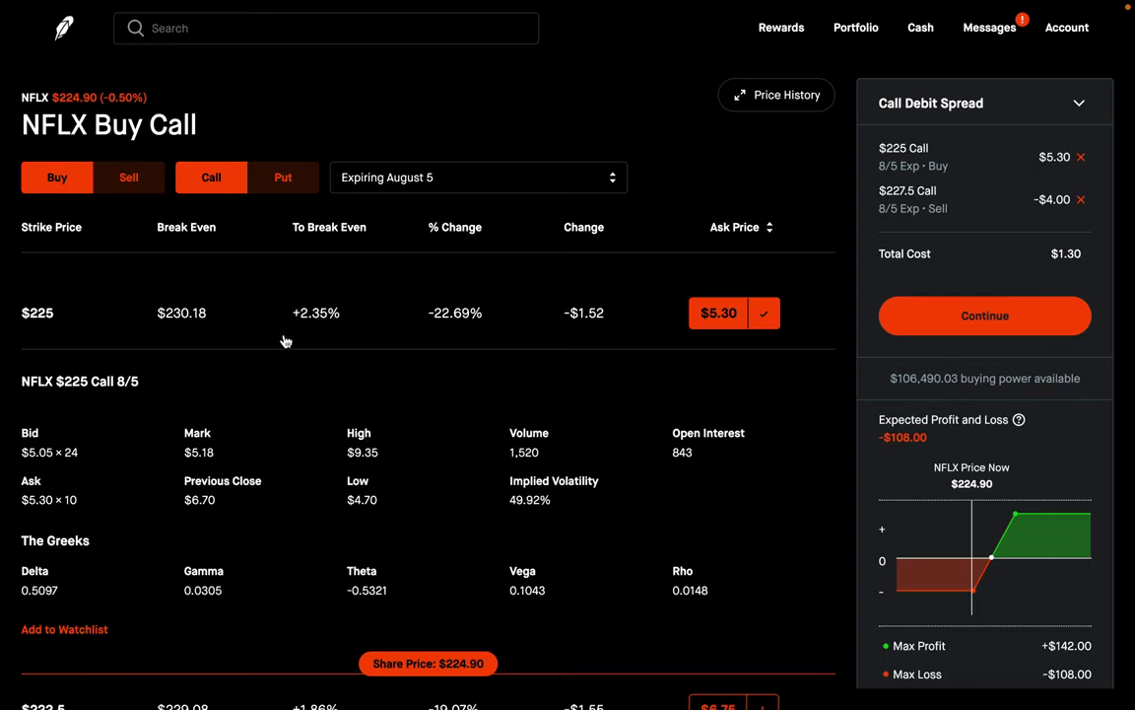
{"action": "scroll", "coordinate": [286, 339], "scroll_direction": "up", "scroll_amount": 2}
{"action": "left_click", "coordinate": [138, 177]}
{"action": "scroll", "coordinate": [326, 385], "scroll_direction": "up", "scroll_amount": 2}
{"action": "scroll", "coordinate": [358, 434], "scroll_direction": "up", "scroll_amount": 3}
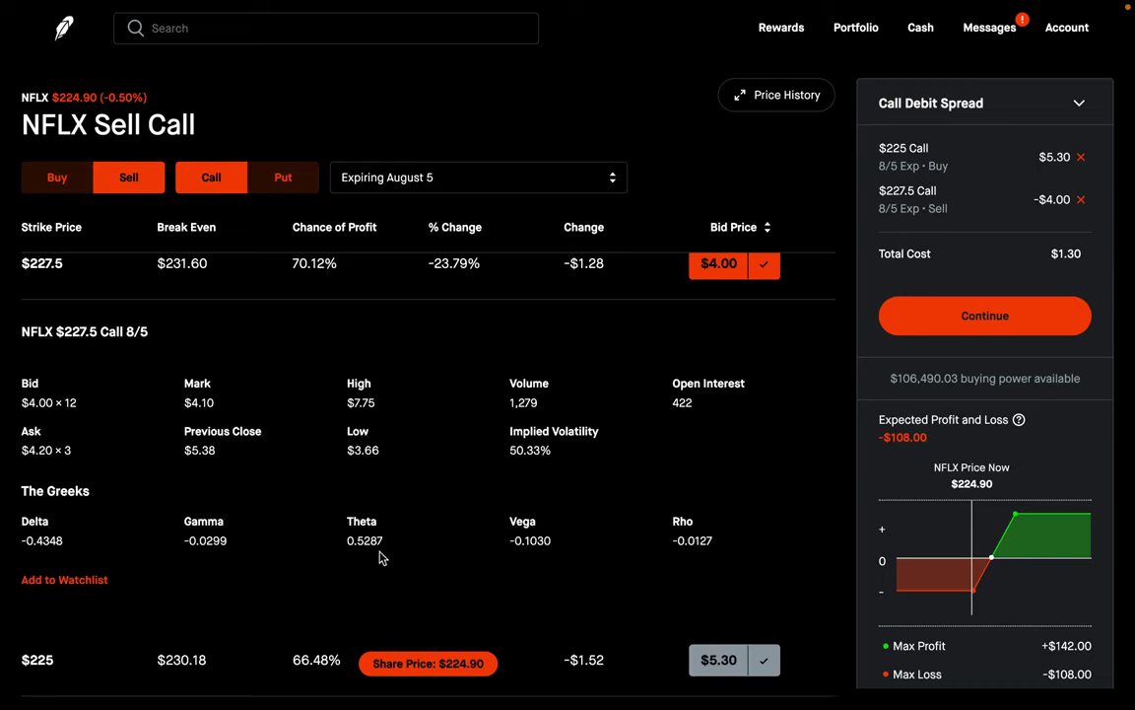
Recheck the bought $225 call's theta against the sold $227.5 call's, alternating between buy and sell views and ending on the sell view
{"action": "left_click", "coordinate": [58, 178]}
{"action": "scroll", "coordinate": [463, 463], "scroll_direction": "down", "scroll_amount": 4}
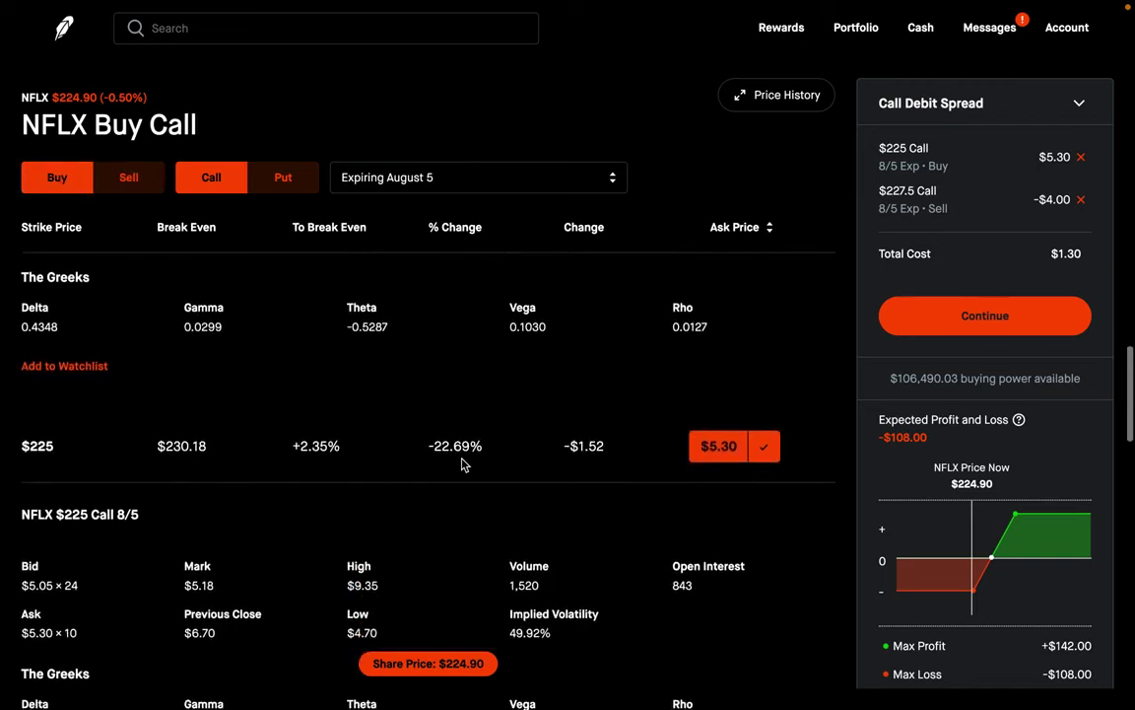
{"action": "scroll", "coordinate": [464, 463], "scroll_direction": "down", "scroll_amount": 2}
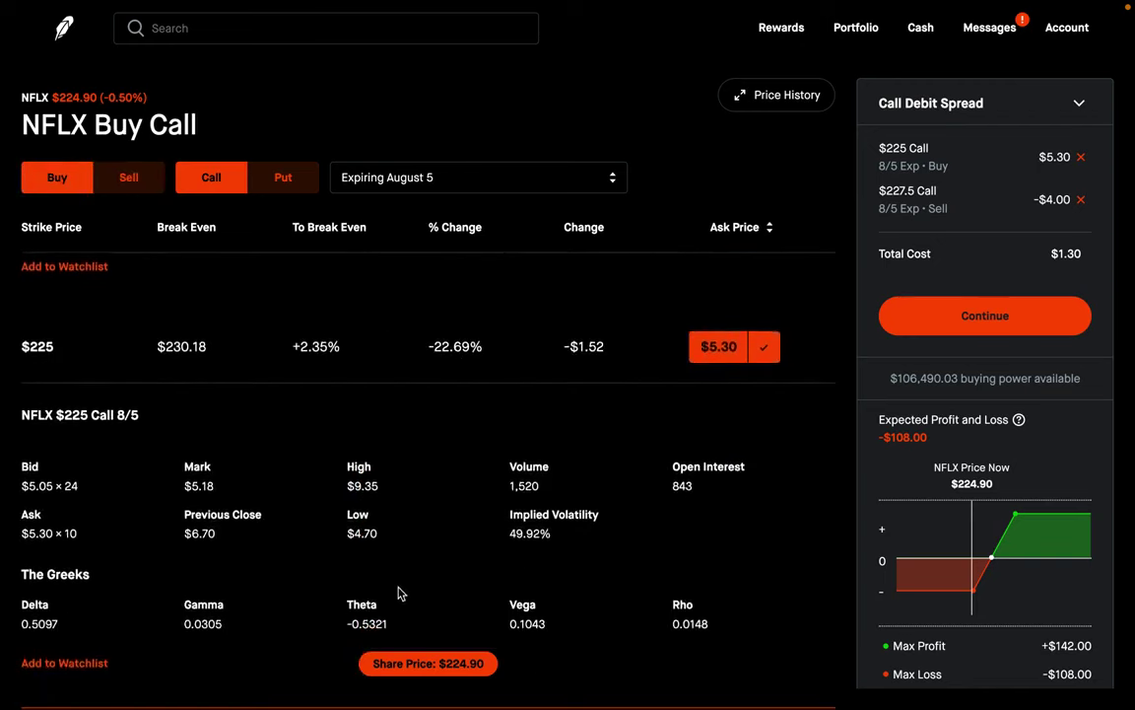
{"action": "scroll", "coordinate": [380, 517], "scroll_direction": "up", "scroll_amount": 2}
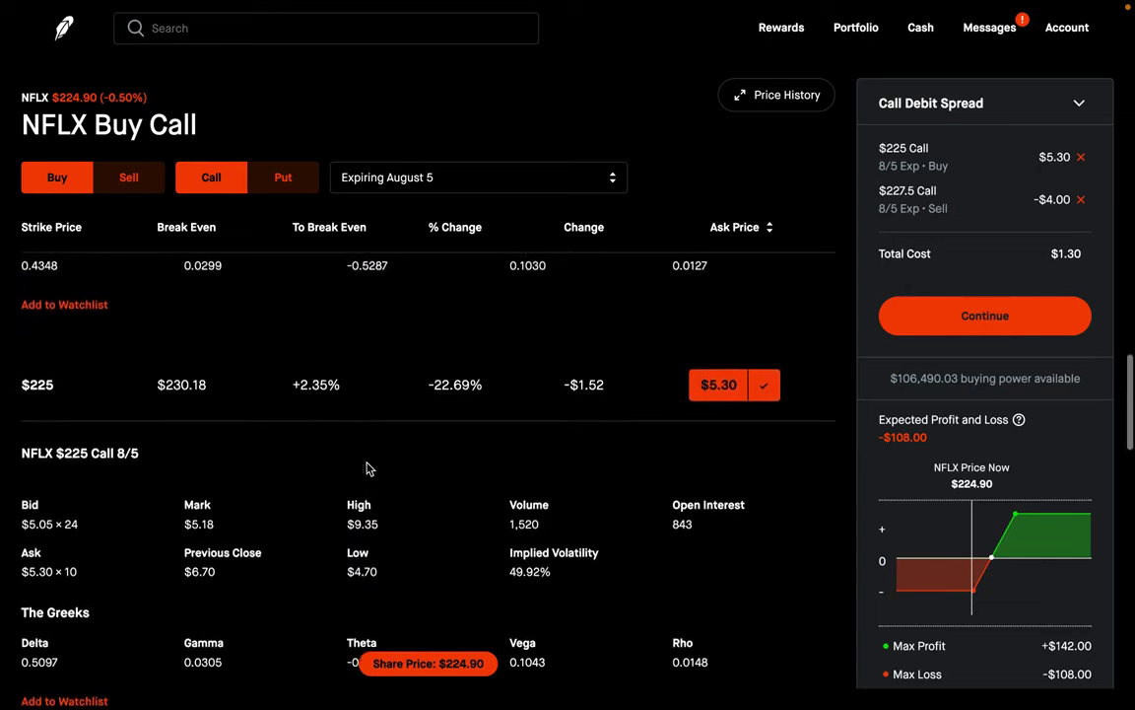
{"action": "left_click", "coordinate": [139, 185]}
{"action": "scroll", "coordinate": [325, 434], "scroll_direction": "up", "scroll_amount": 2}
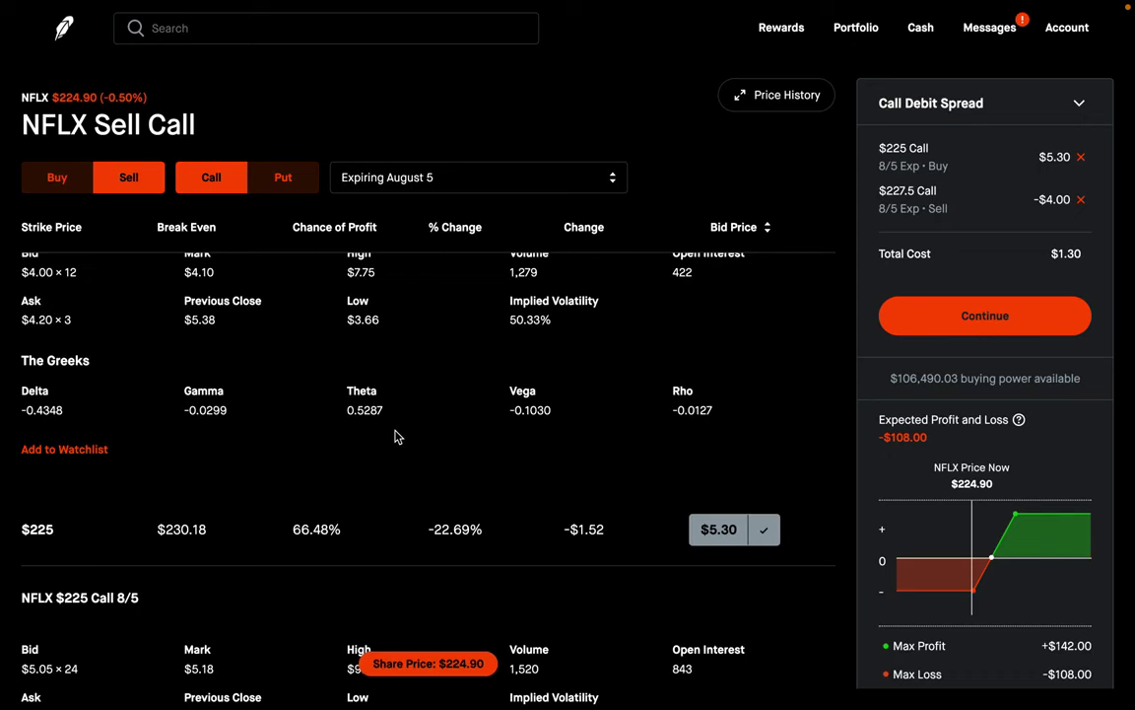
{"action": "scroll", "coordinate": [394, 435], "scroll_direction": "down", "scroll_amount": 5}
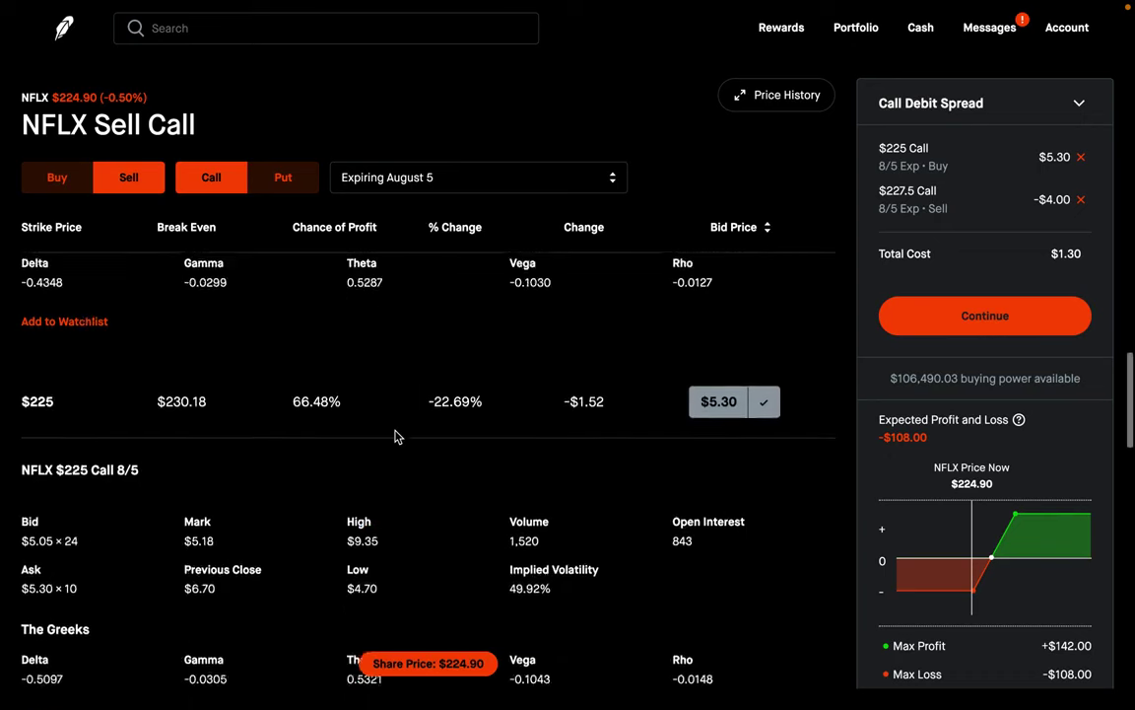
{"action": "left_click", "coordinate": [56, 178]}
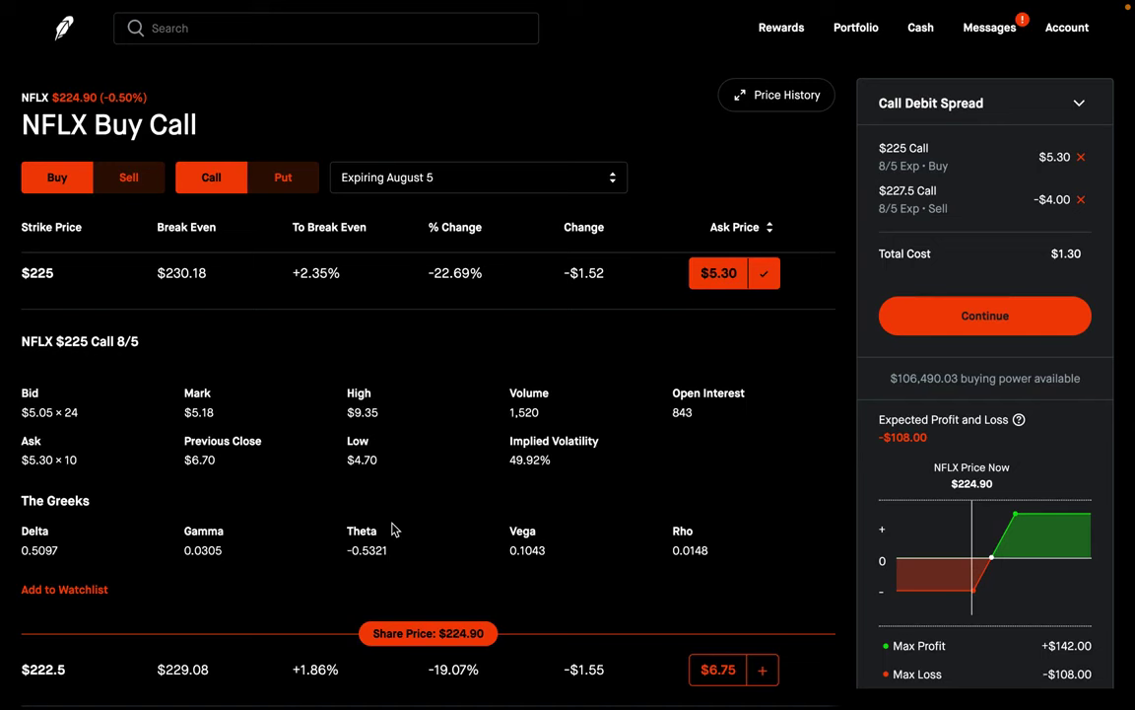
{"action": "scroll", "coordinate": [347, 426], "scroll_direction": "up", "scroll_amount": 2}
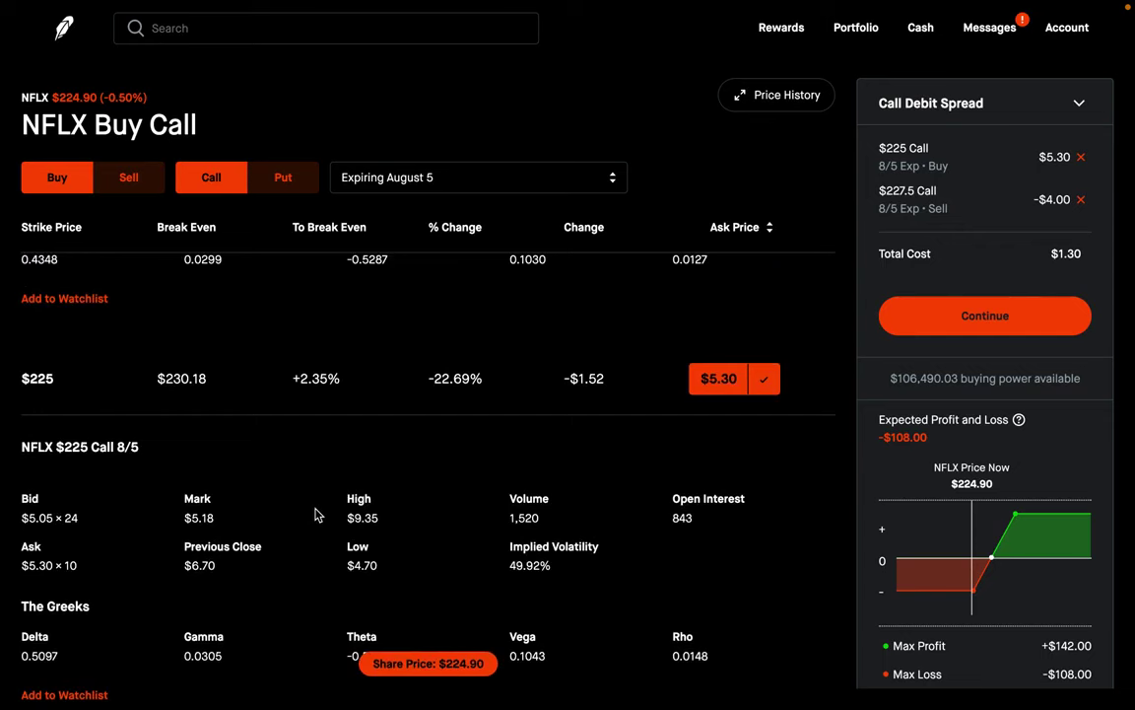
{"action": "left_click", "coordinate": [138, 179]}
{"action": "scroll", "coordinate": [310, 442], "scroll_direction": "up", "scroll_amount": 4}
{"action": "scroll", "coordinate": [311, 441], "scroll_direction": "up", "scroll_amount": 2}
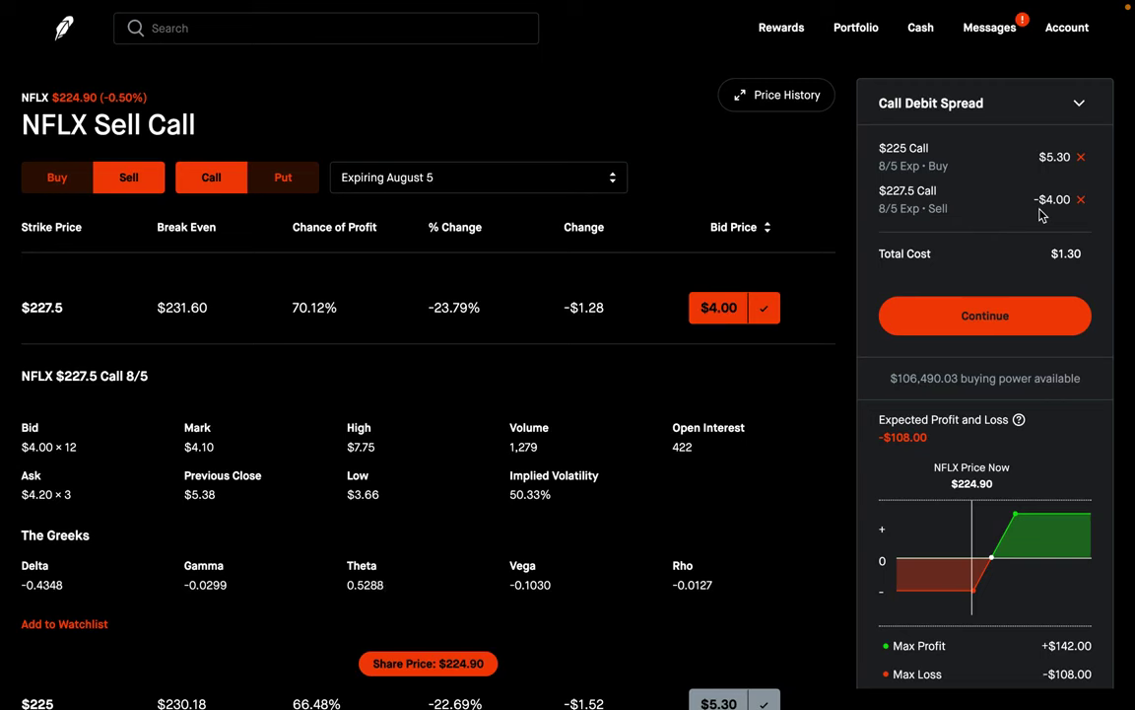
Review the call debit spread's legs, total cost, maximum profit, maximum loss and breakeven
{"action": "scroll", "coordinate": [997, 332], "scroll_direction": "down", "scroll_amount": 3}
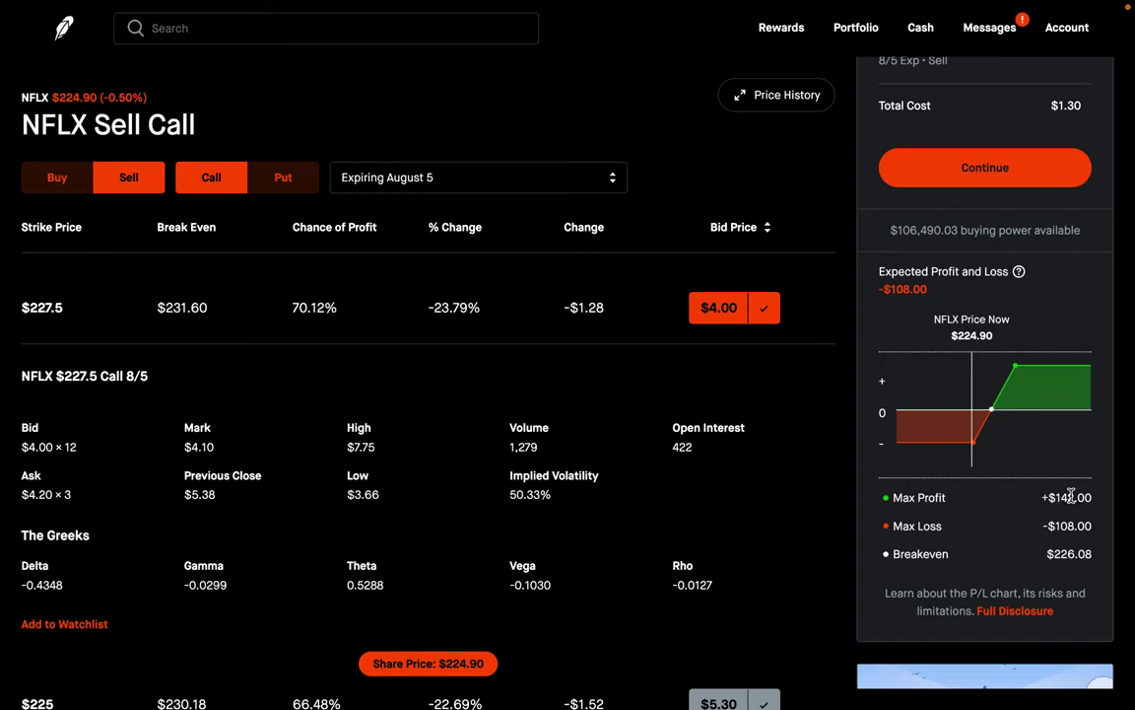
{"action": "scroll", "coordinate": [1072, 495], "scroll_direction": "up", "scroll_amount": 3}
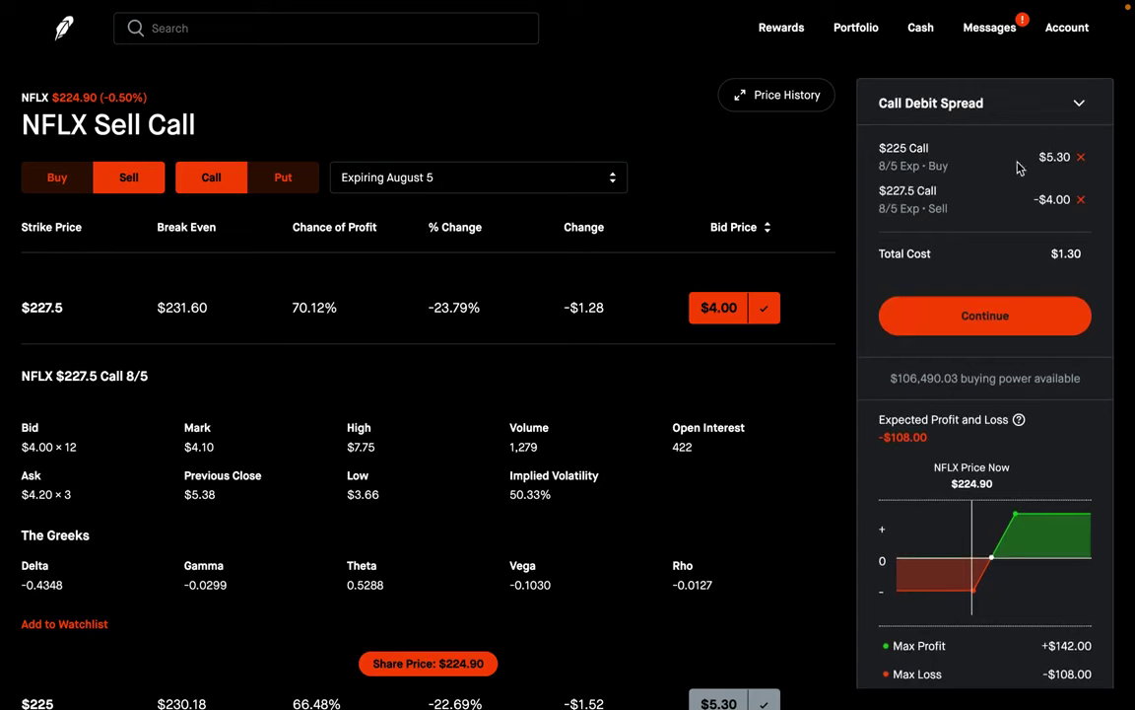
{"action": "scroll", "coordinate": [999, 187], "scroll_direction": "down", "scroll_amount": 2}
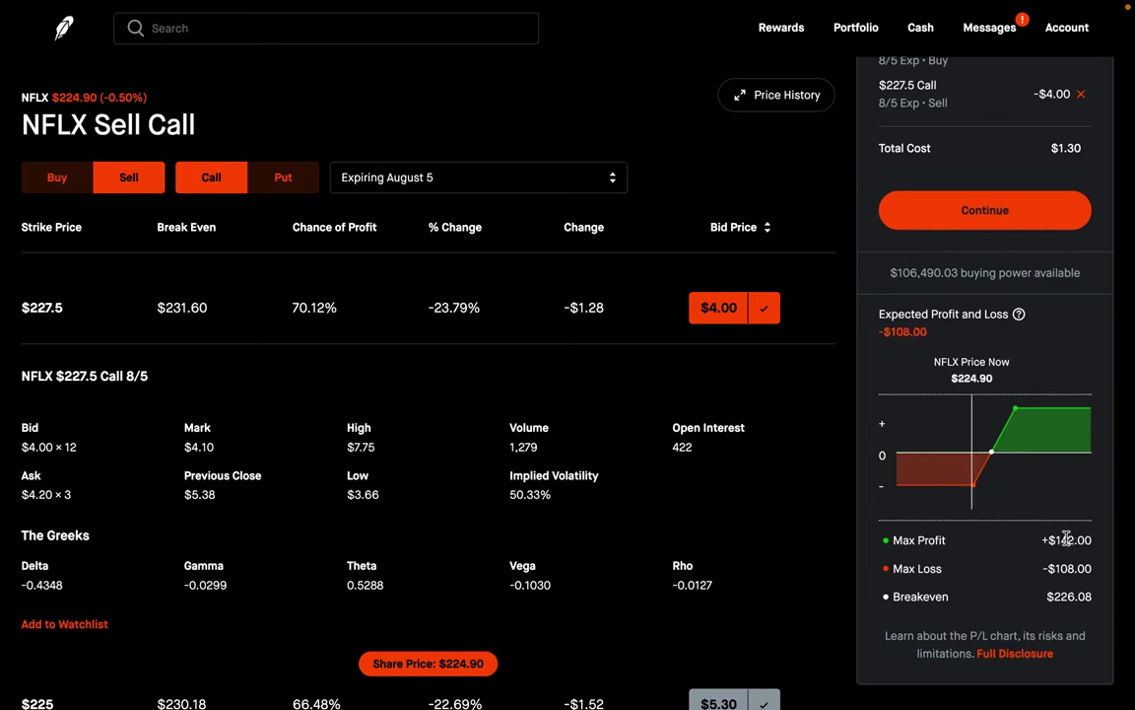
{"action": "scroll", "coordinate": [1074, 332], "scroll_direction": "up", "scroll_amount": 2}
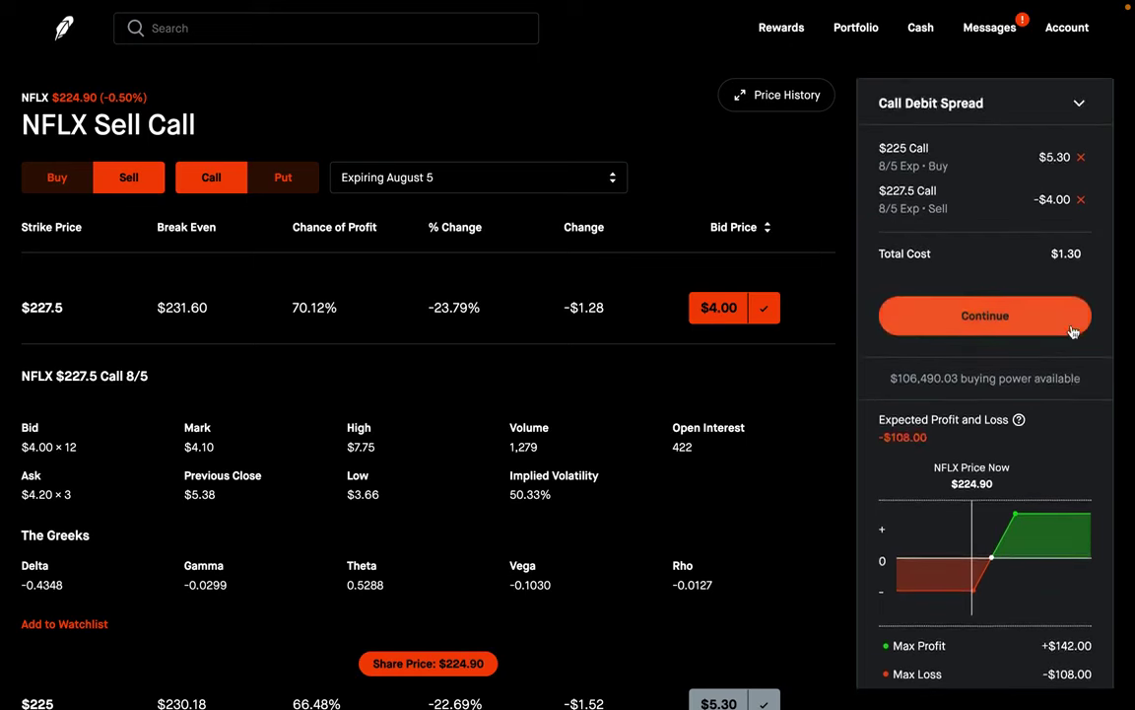